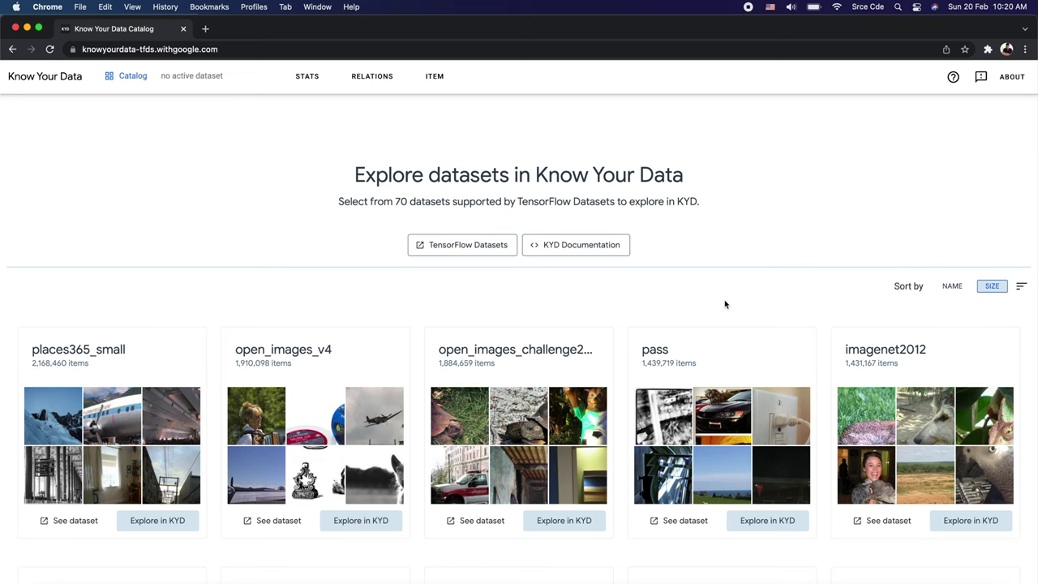
Step: Find the coco_captions dataset in the catalog and open it for exploration in KYD
scroll(724, 301, down, 3)
scroll(725, 302, down, 10)
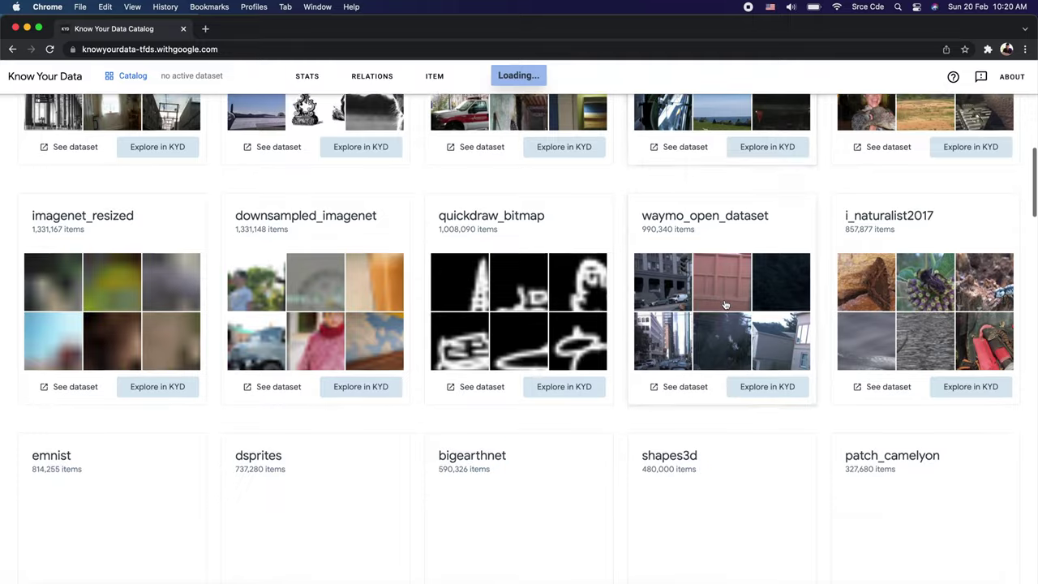
scroll(726, 305, up, 8)
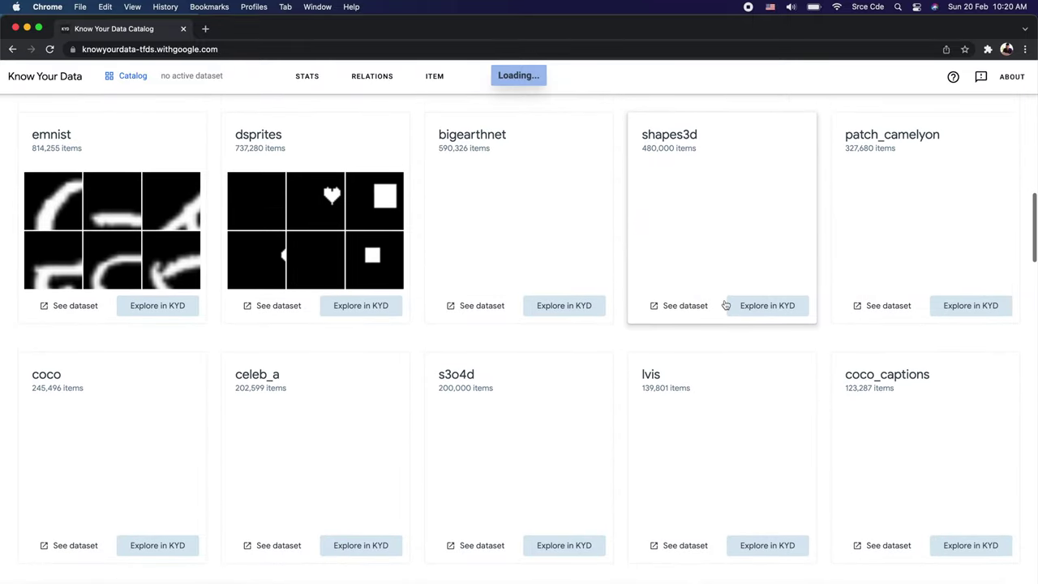
scroll(724, 302, down, 3)
scroll(724, 299, down, 8)
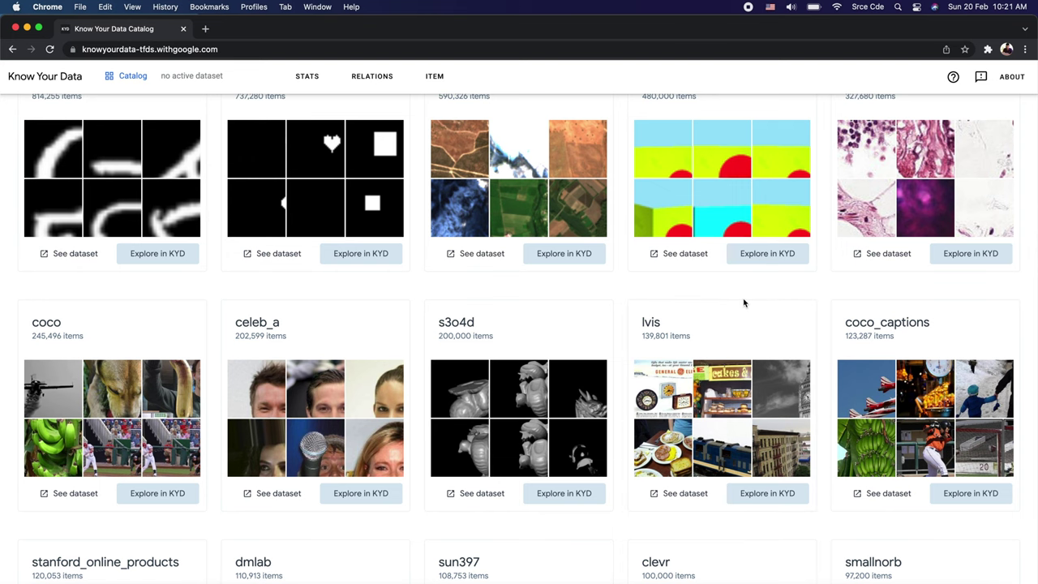
scroll(684, 399, down, 2)
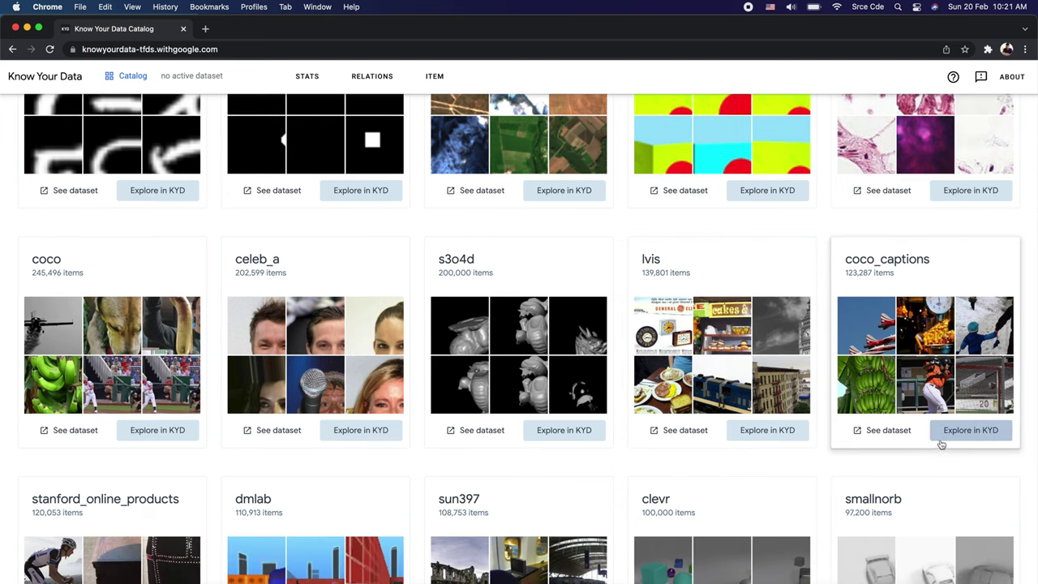
click(985, 440)
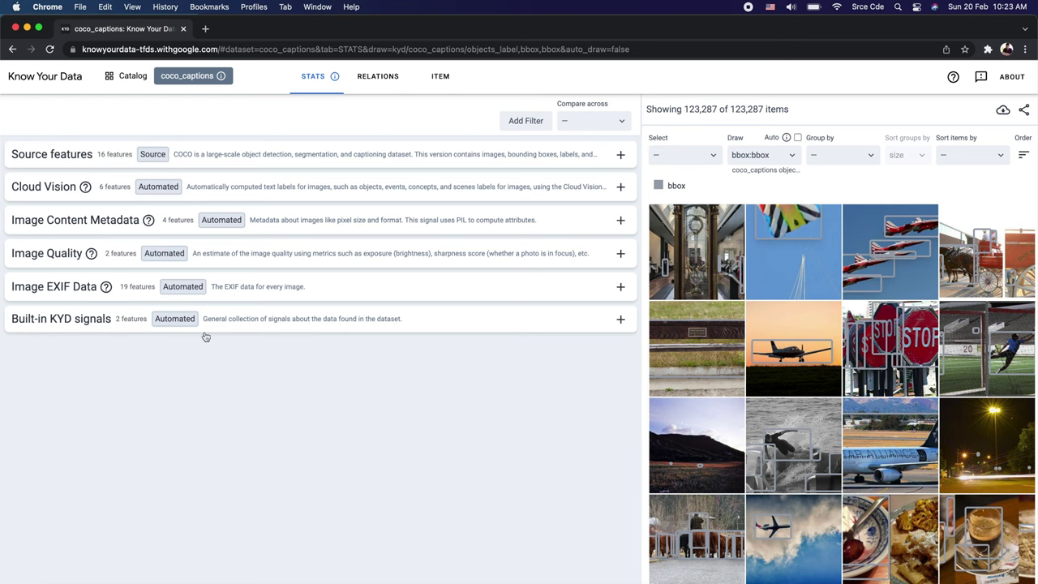
Step: Expand the Source features and filter the images by the captions_text value "A man riding a wave on top of a surfboard."
click(263, 159)
scroll(265, 219, down, 3)
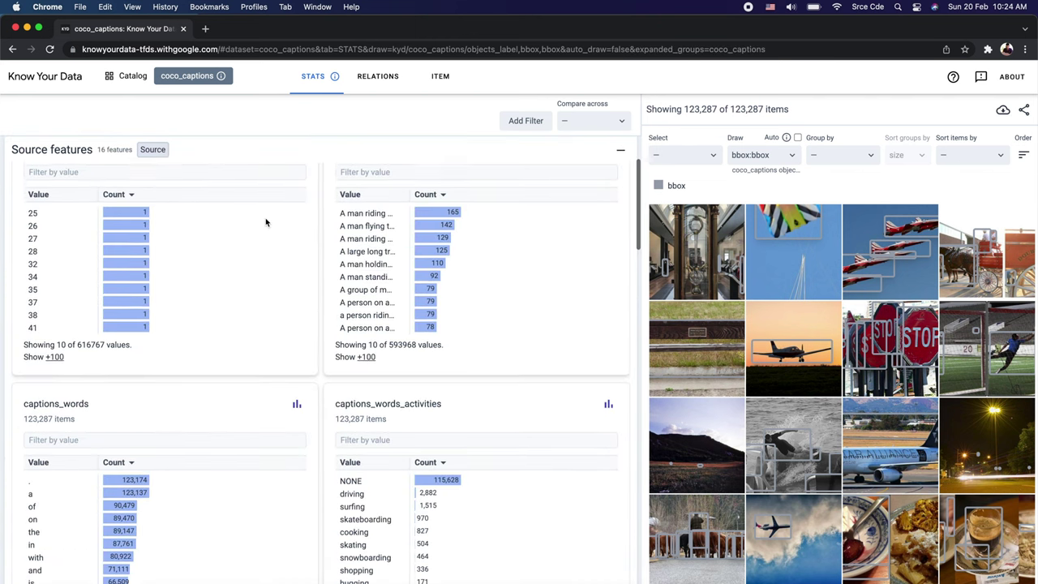
scroll(265, 219, down, 1)
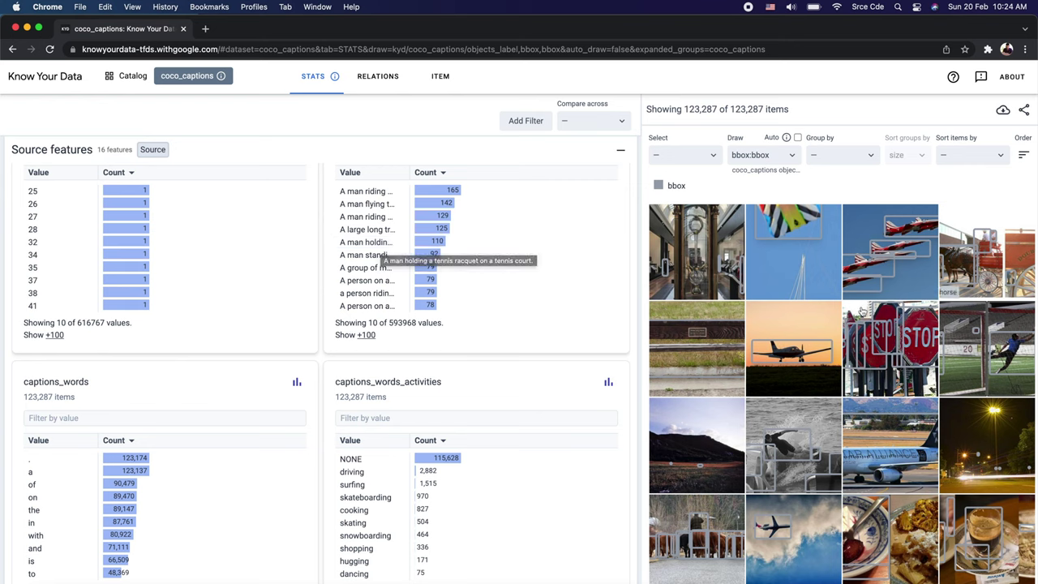
mouse_move(805, 351)
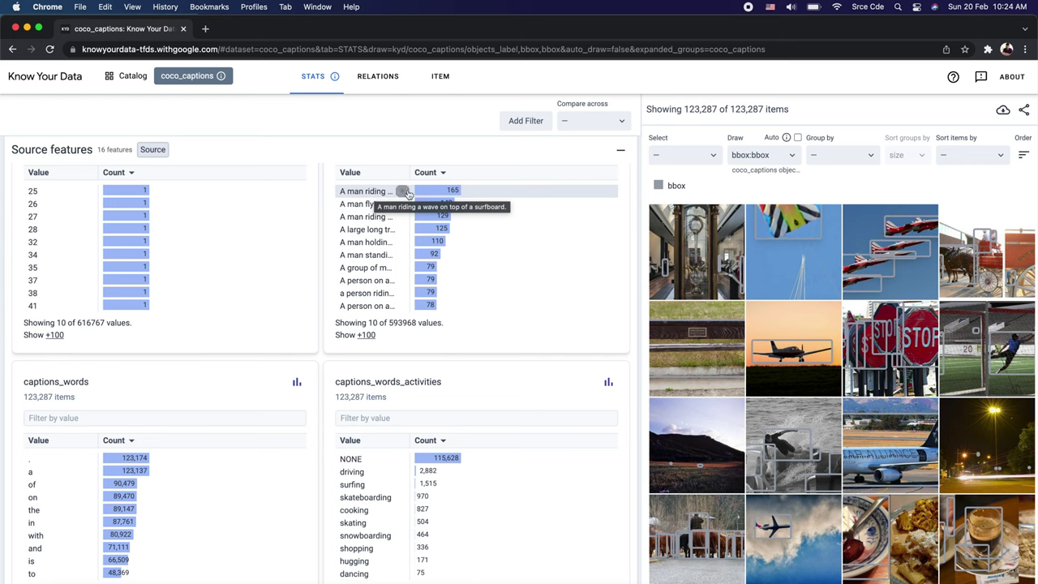
click(434, 194)
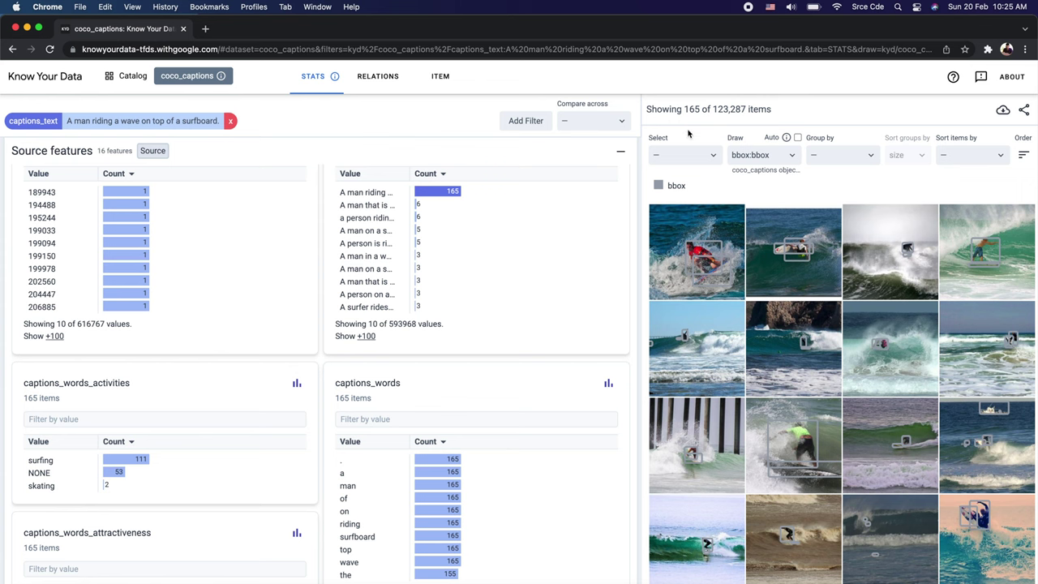
Step: Show the Cloud Vision has_faces value on the filtered images and look through the gallery
mouse_move(781, 314)
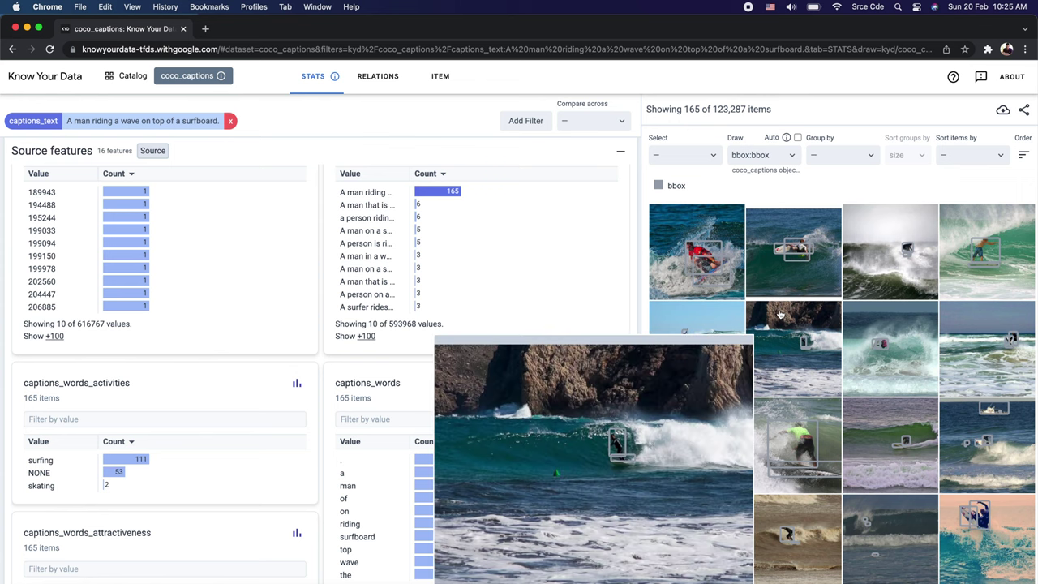
scroll(780, 314, down, 3)
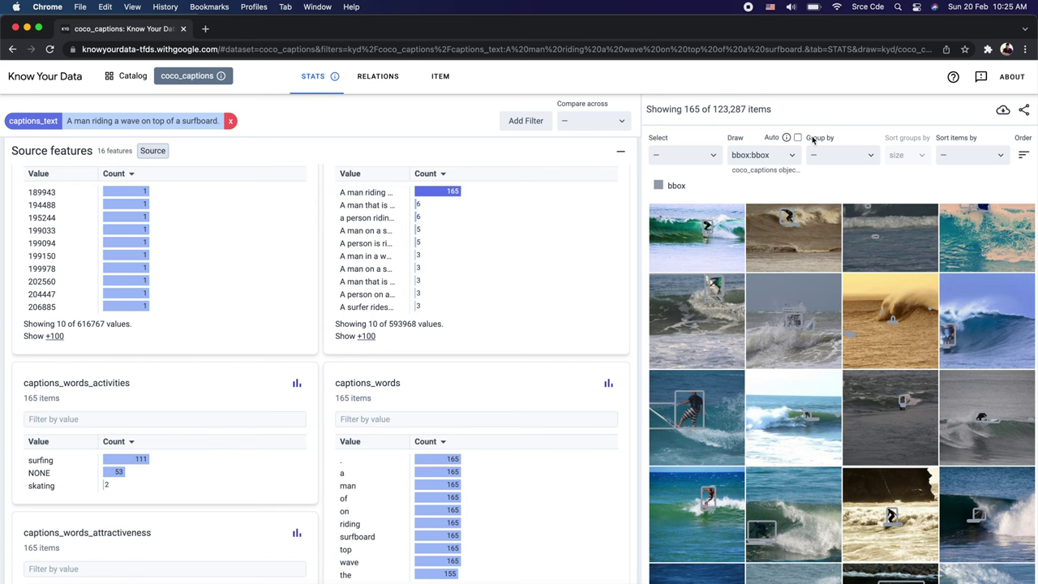
scroll(811, 227, down, 5)
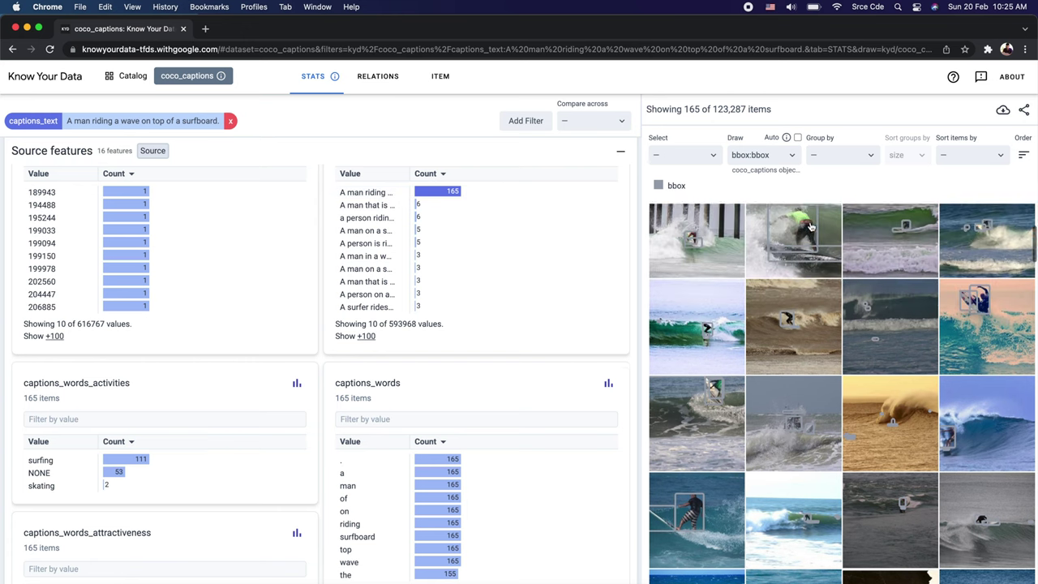
scroll(811, 227, up, 1)
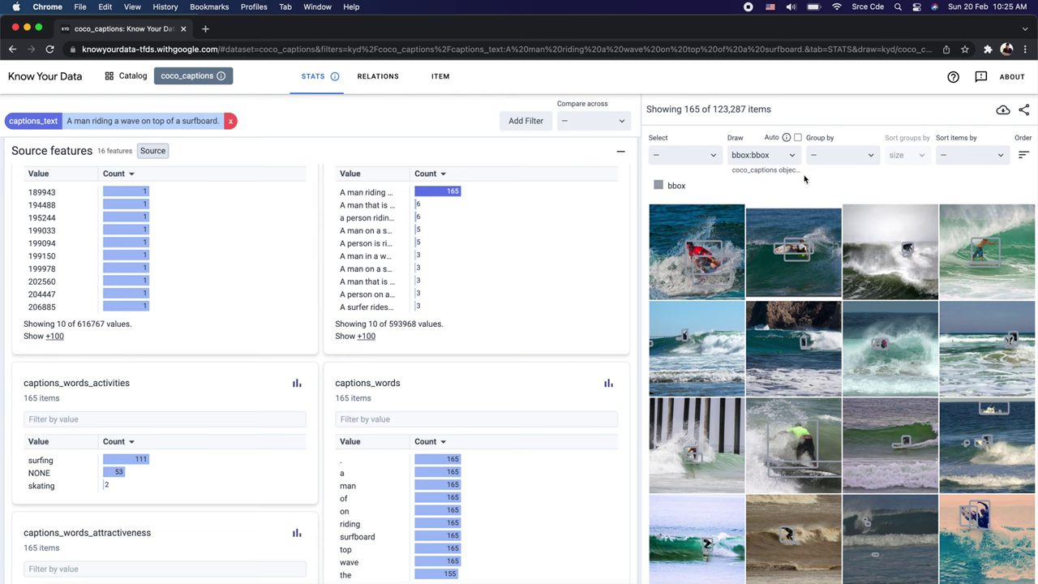
click(708, 155)
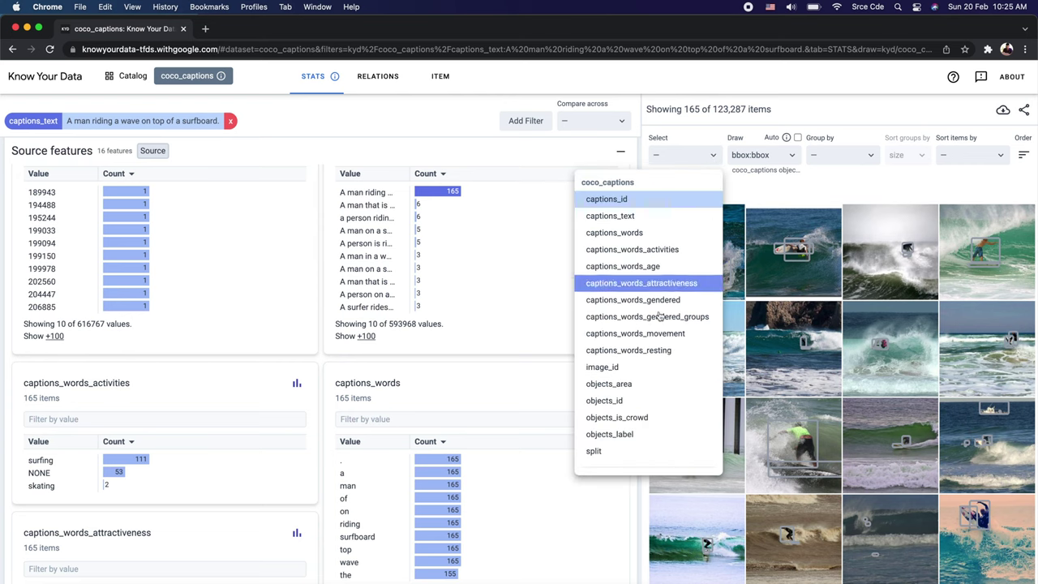
scroll(640, 357, down, 2)
scroll(629, 377, down, 2)
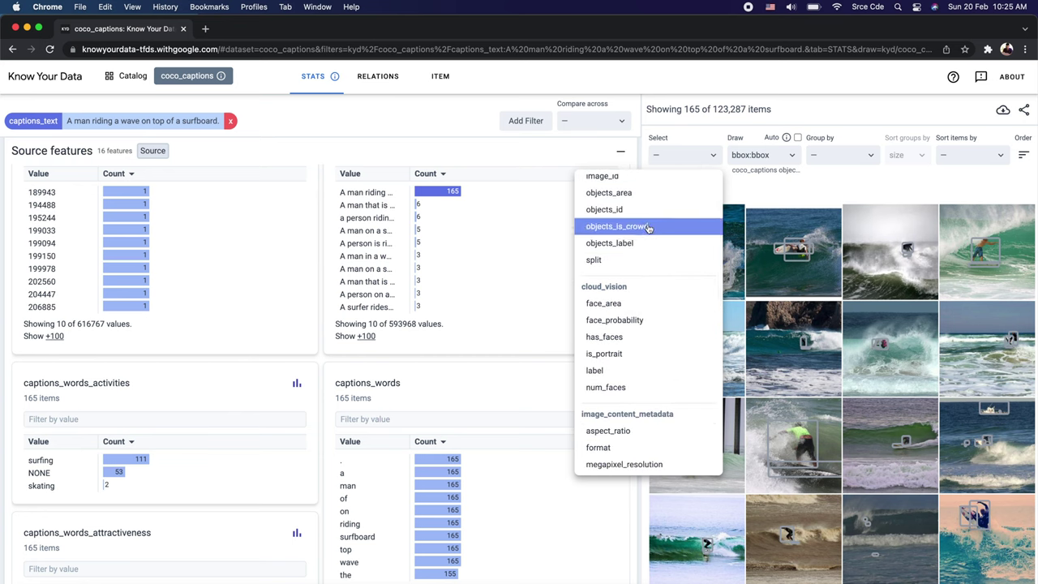
click(621, 341)
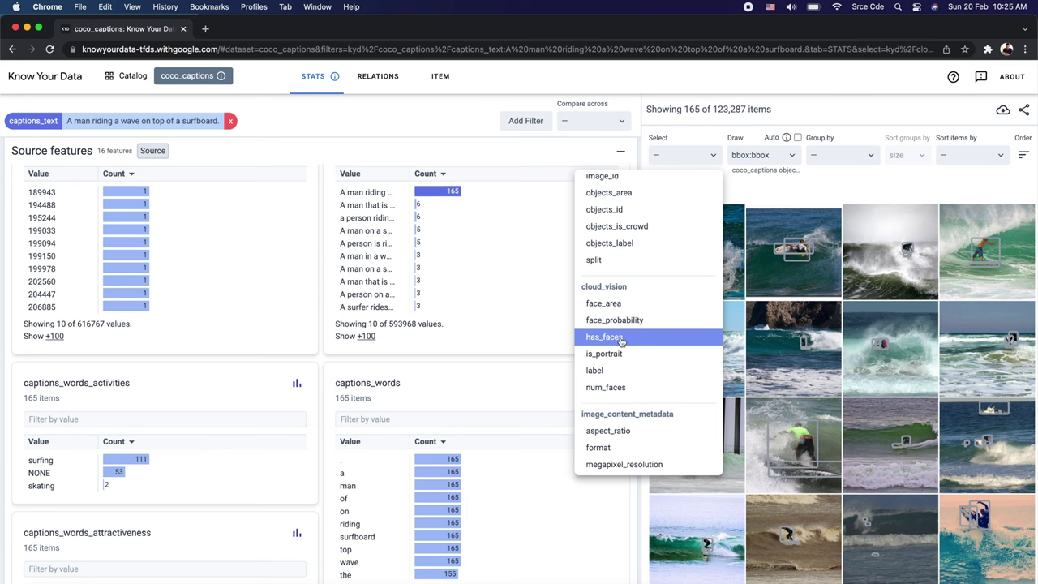
click(851, 182)
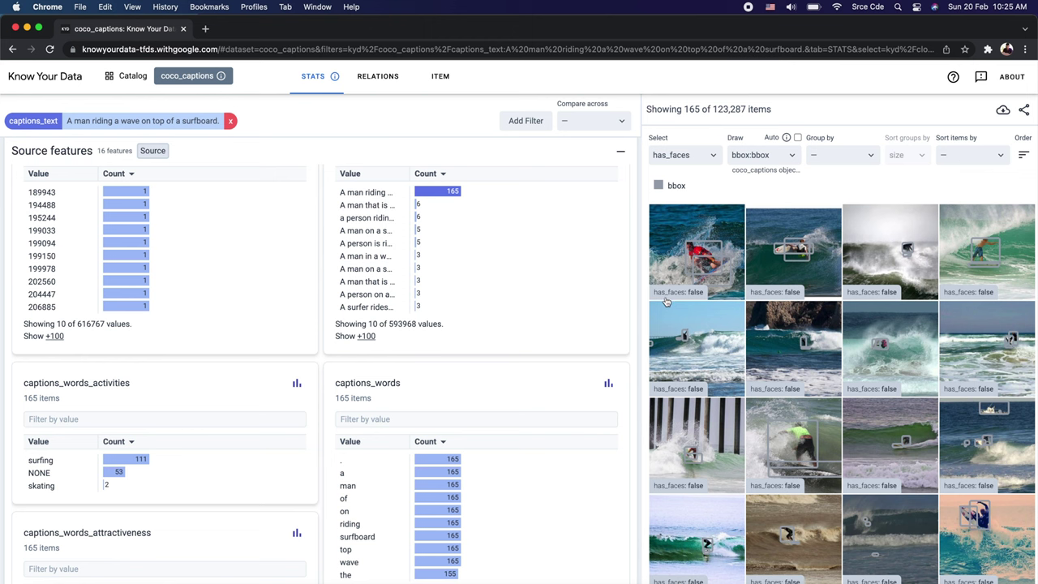
scroll(736, 429, down, 10)
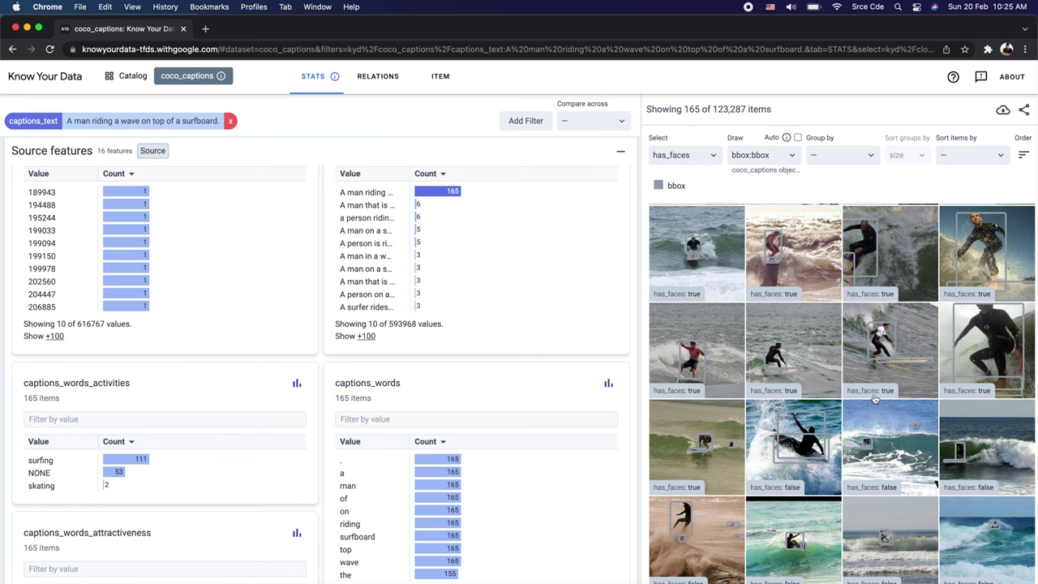
scroll(865, 415, down, 10)
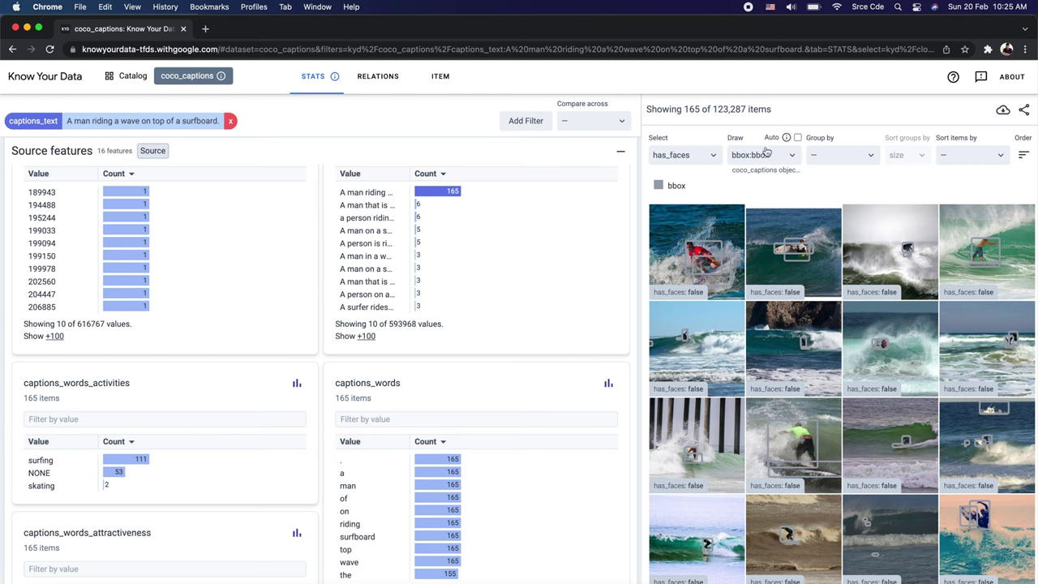
click(792, 159)
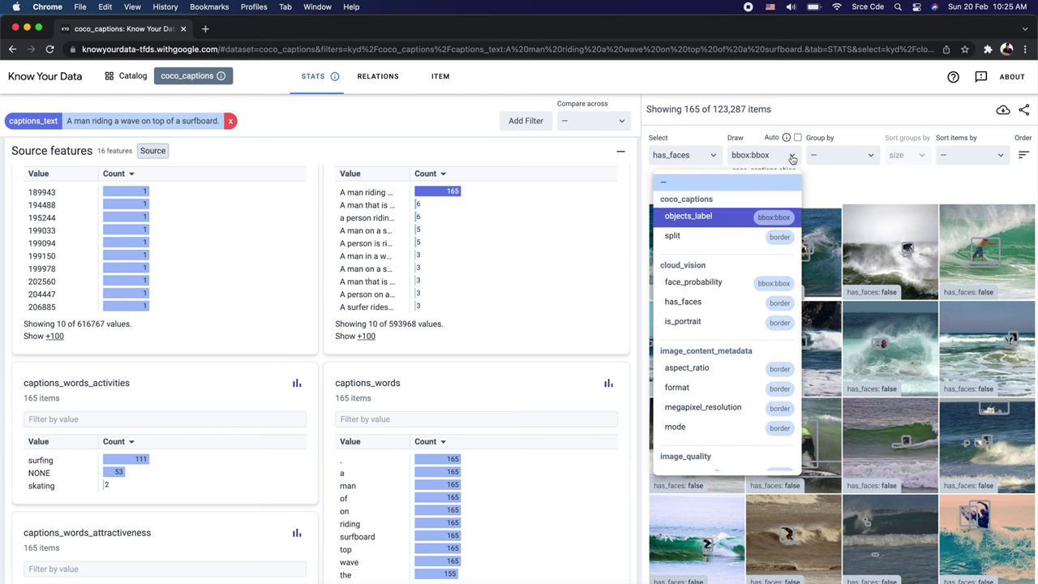
click(790, 158)
mouse_move(786, 138)
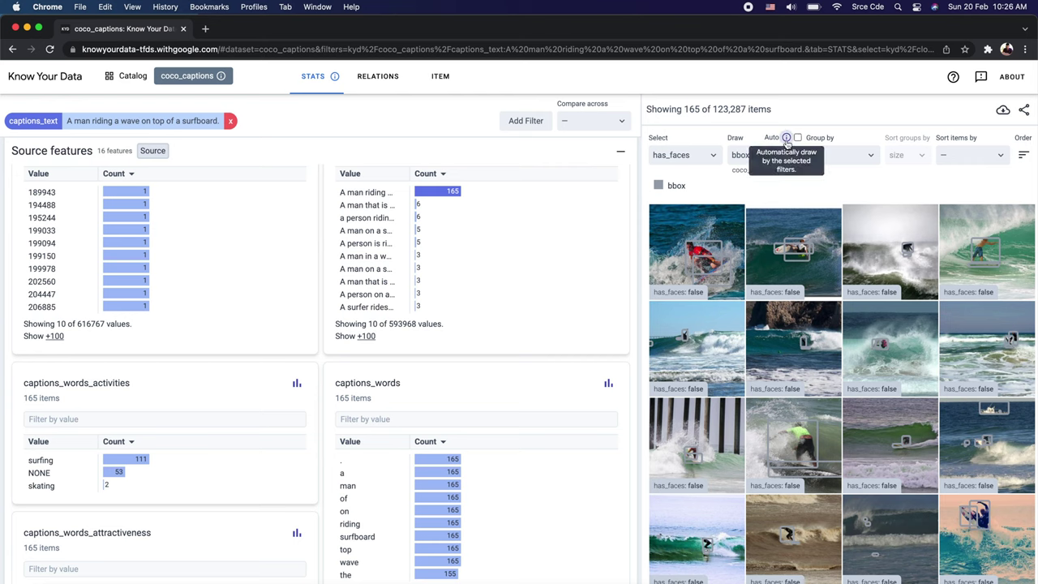
Step: Group the filtered images by similarity cluster
click(871, 158)
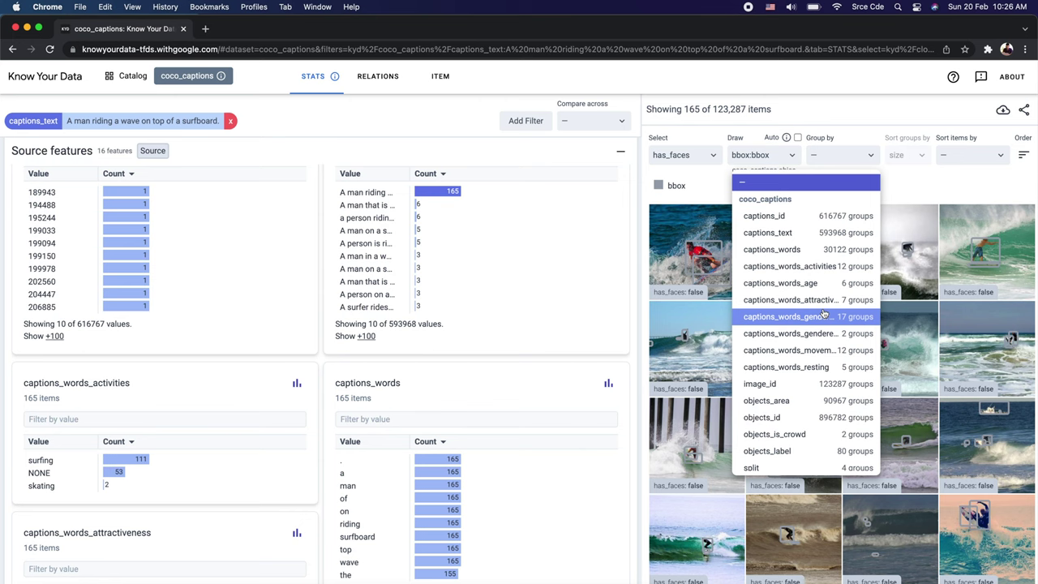
scroll(824, 314, down, 5)
scroll(823, 314, down, 3)
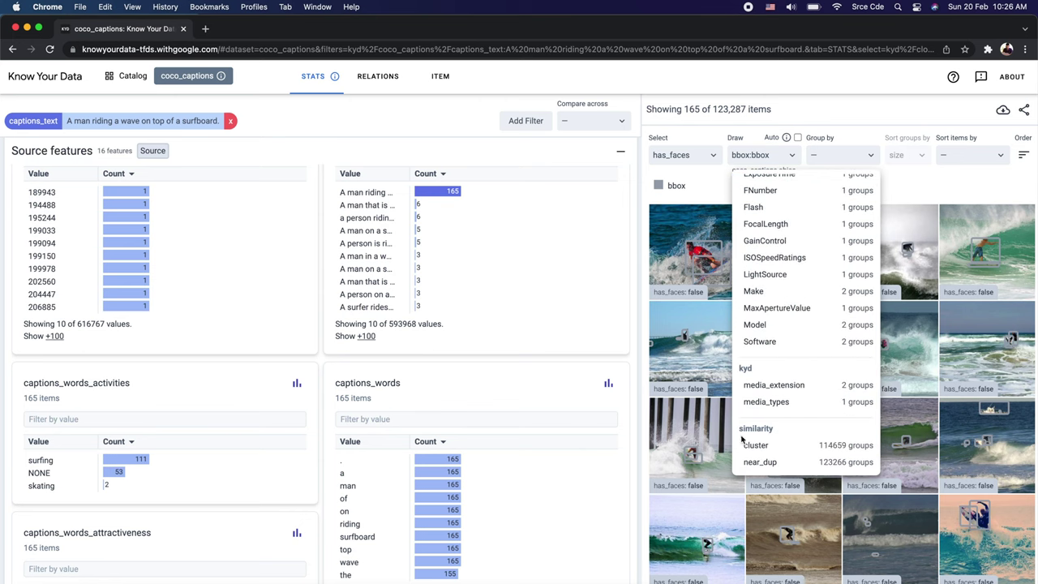
click(800, 447)
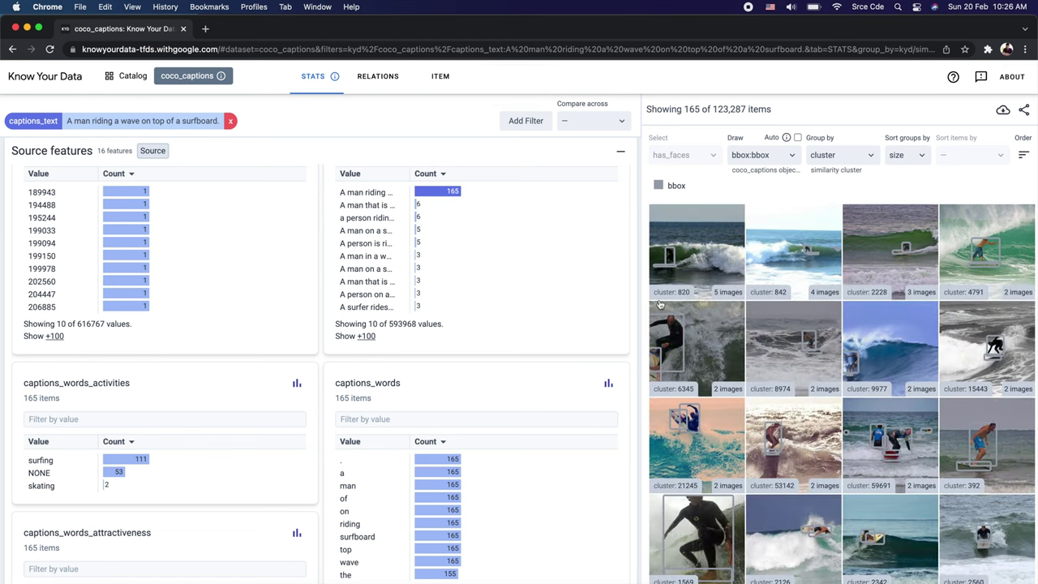
Step: View the images inside cluster 820 and return to the overview of all clusters
mouse_move(689, 300)
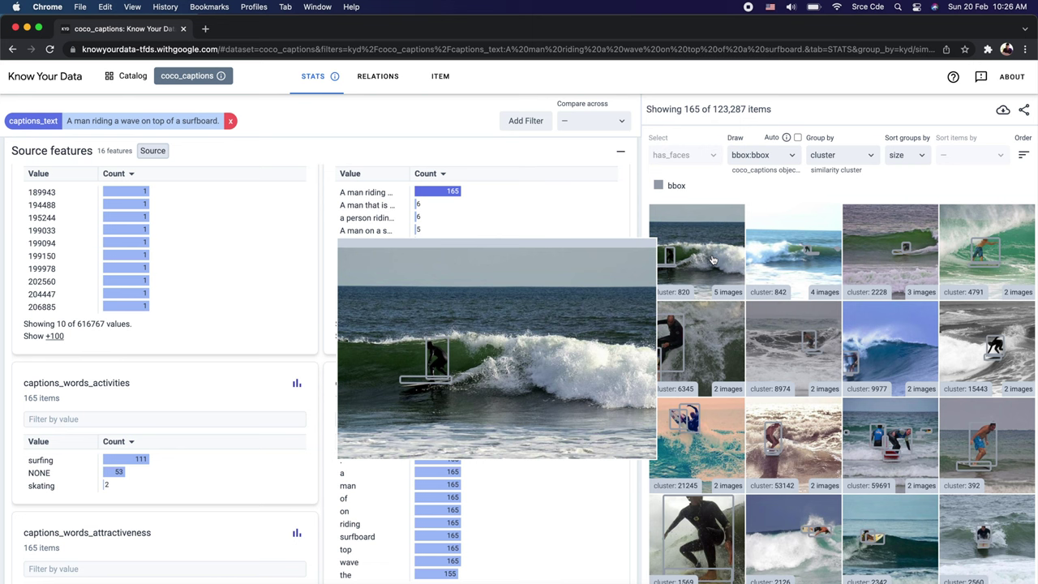
click(713, 259)
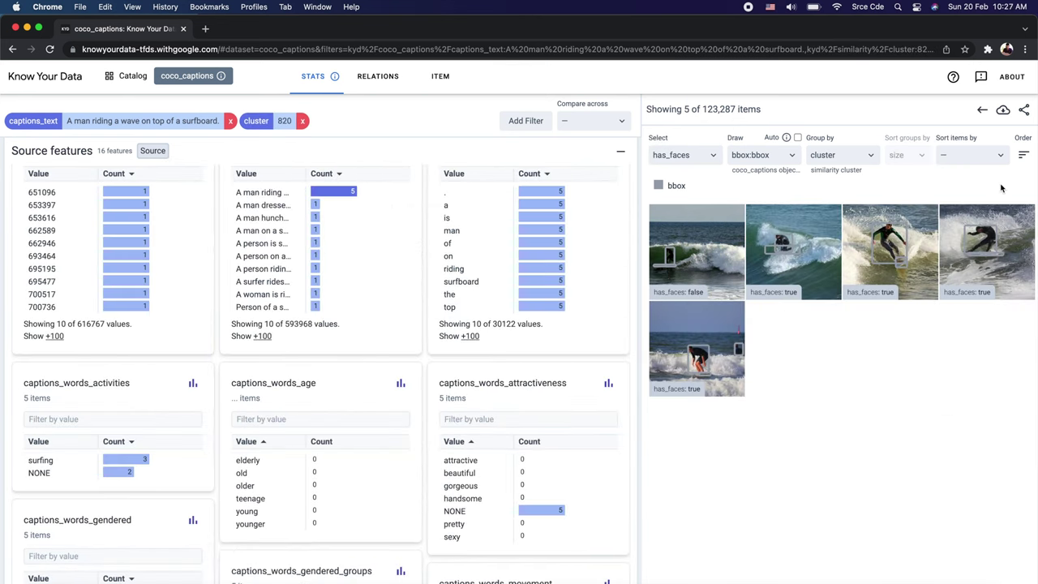
click(983, 109)
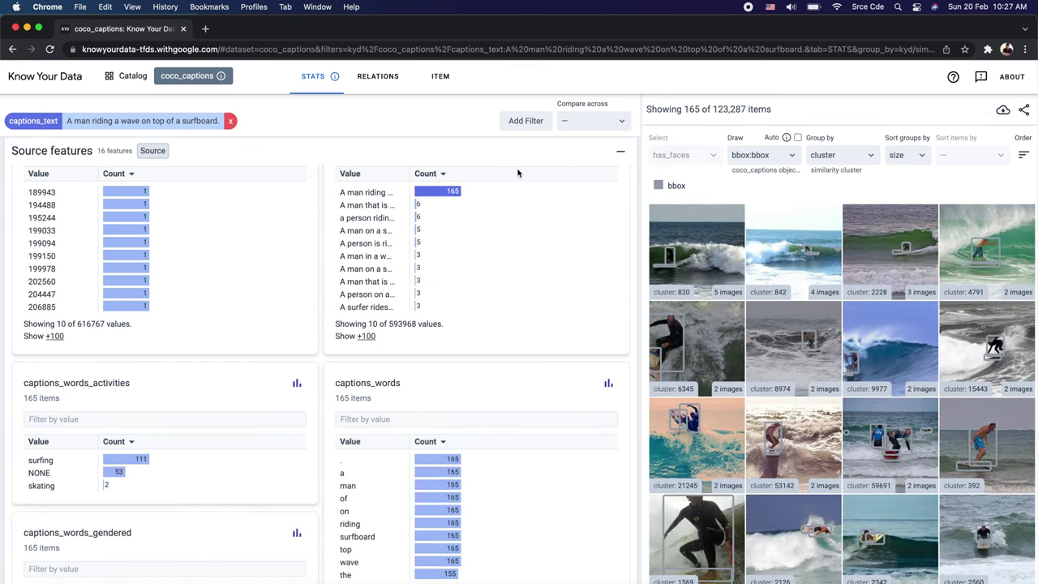
Step: Remove the captions_text filter and switch from the Source features group to the Cloud Vision group
click(231, 121)
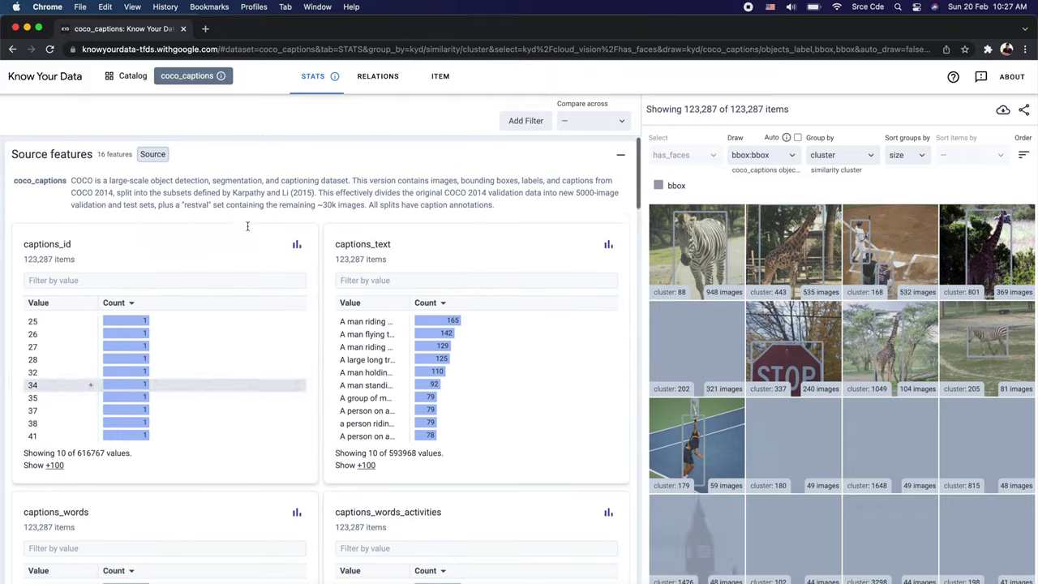
click(278, 162)
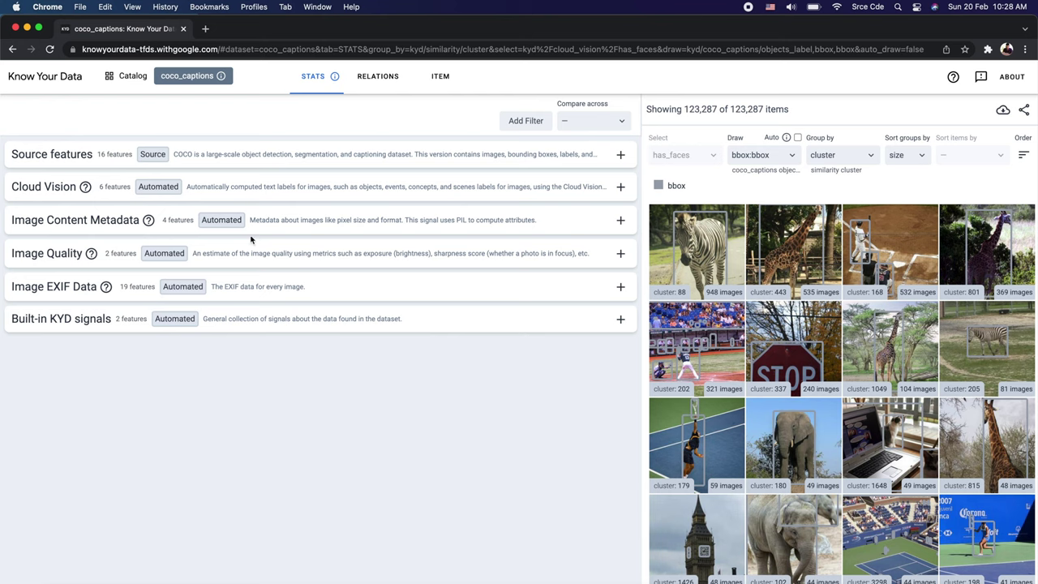
click(274, 189)
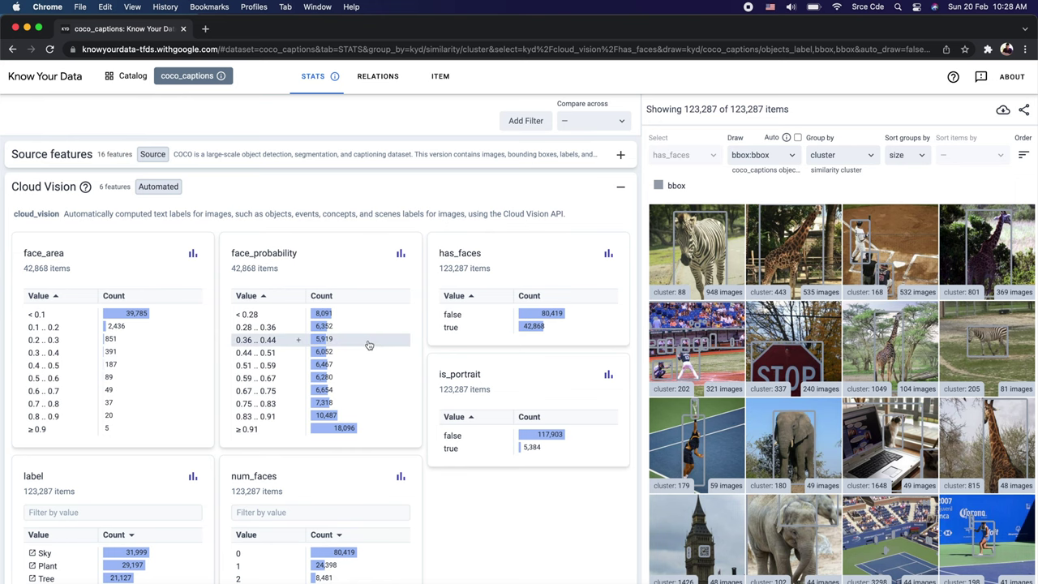
Step: Filter the dataset to images with a face_probability of ≥ 0.91
scroll(366, 343, down, 3)
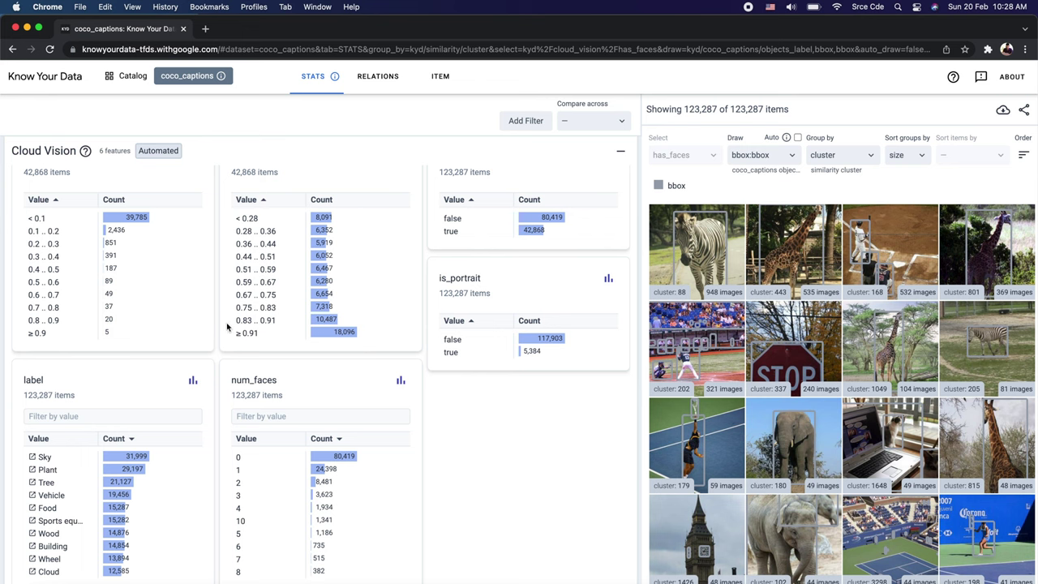
scroll(300, 231, up, 2)
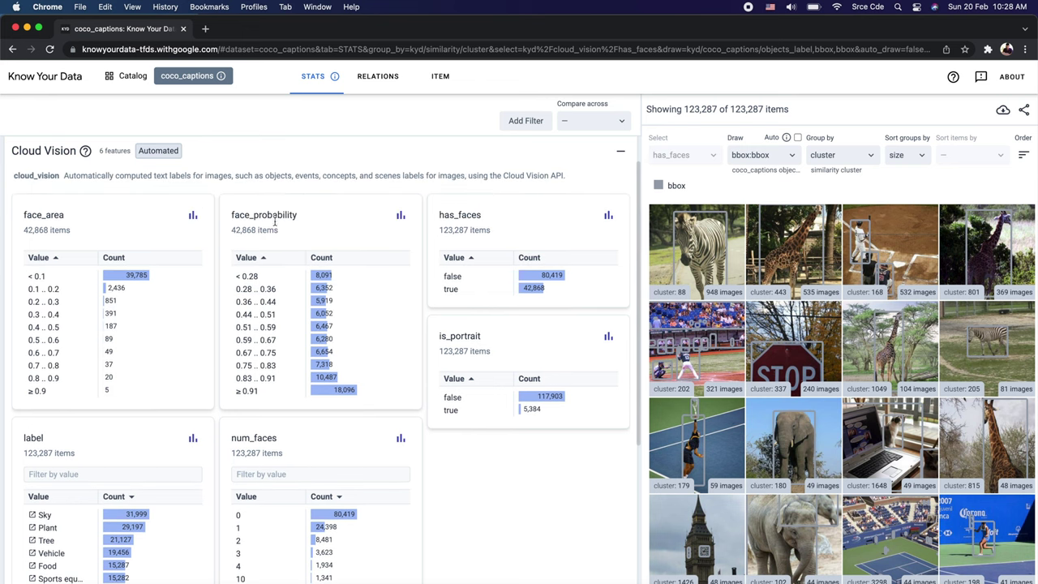
scroll(301, 373, down, 2)
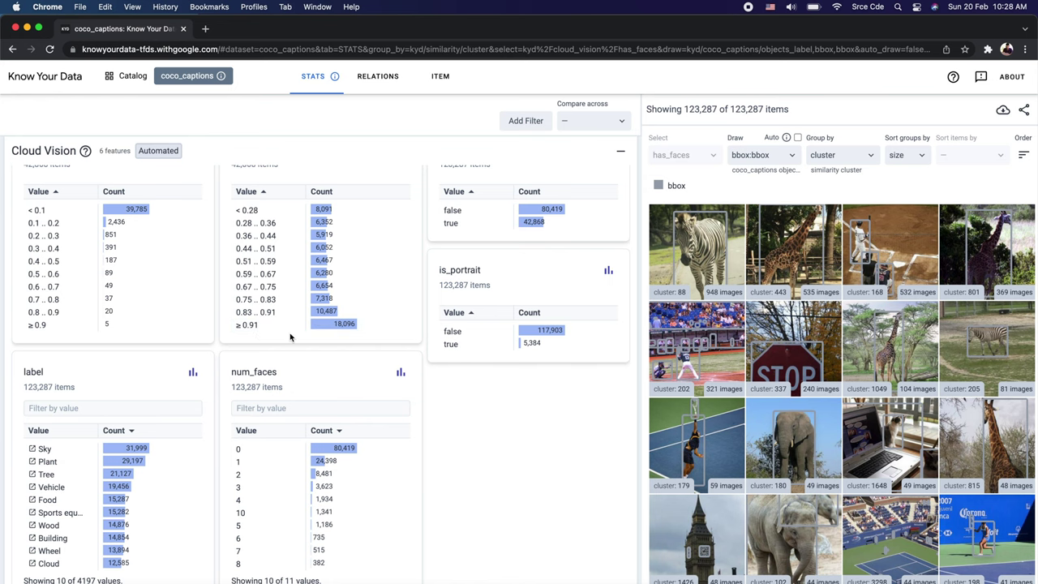
click(329, 327)
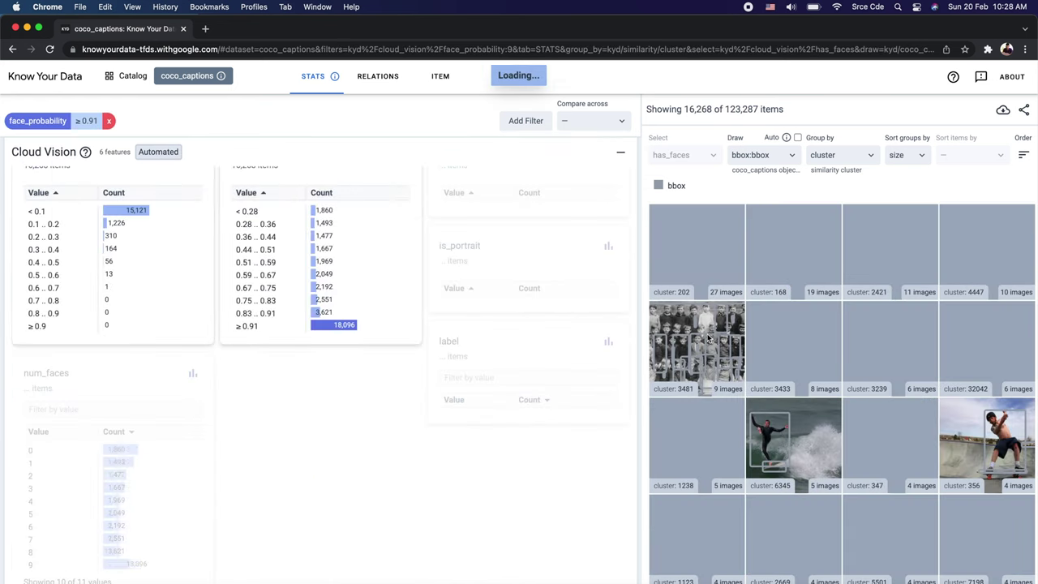
mouse_move(708, 340)
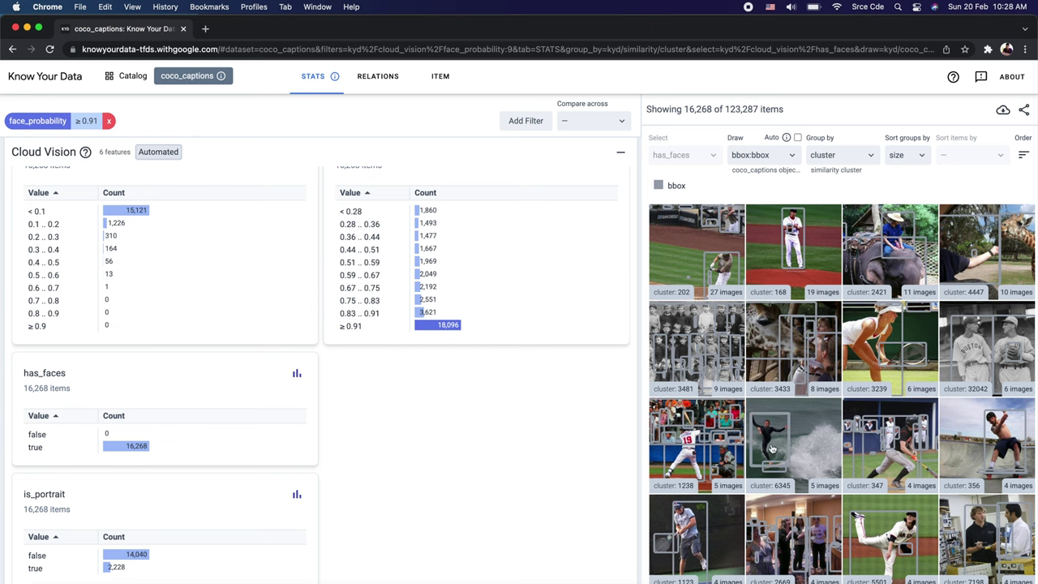
Step: Remove the grouping by similarity cluster and browse the individual images that match the face_probability filter
scroll(772, 448, down, 3)
scroll(772, 448, down, 3)
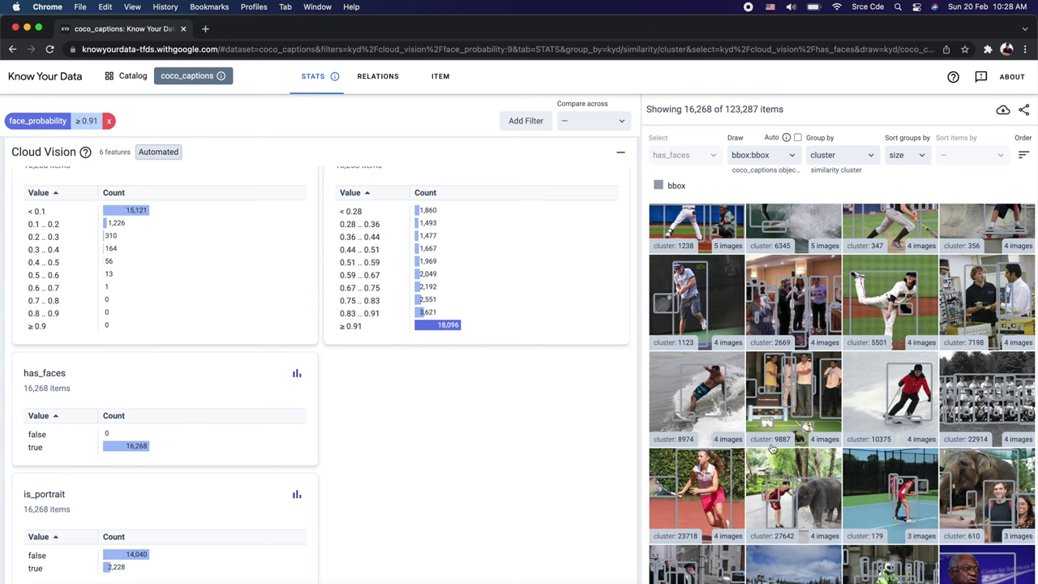
scroll(772, 449, up, 5)
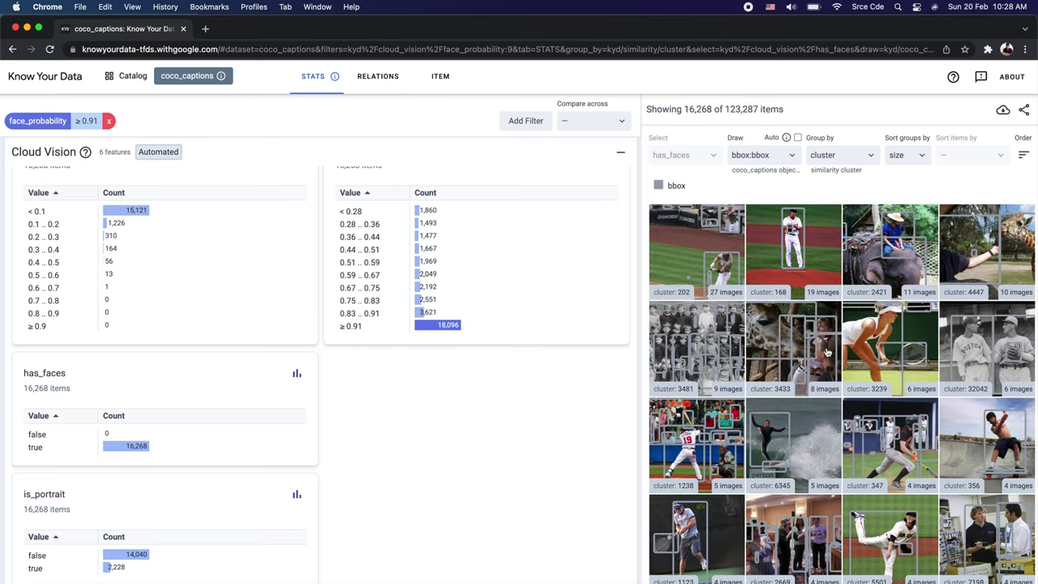
click(868, 158)
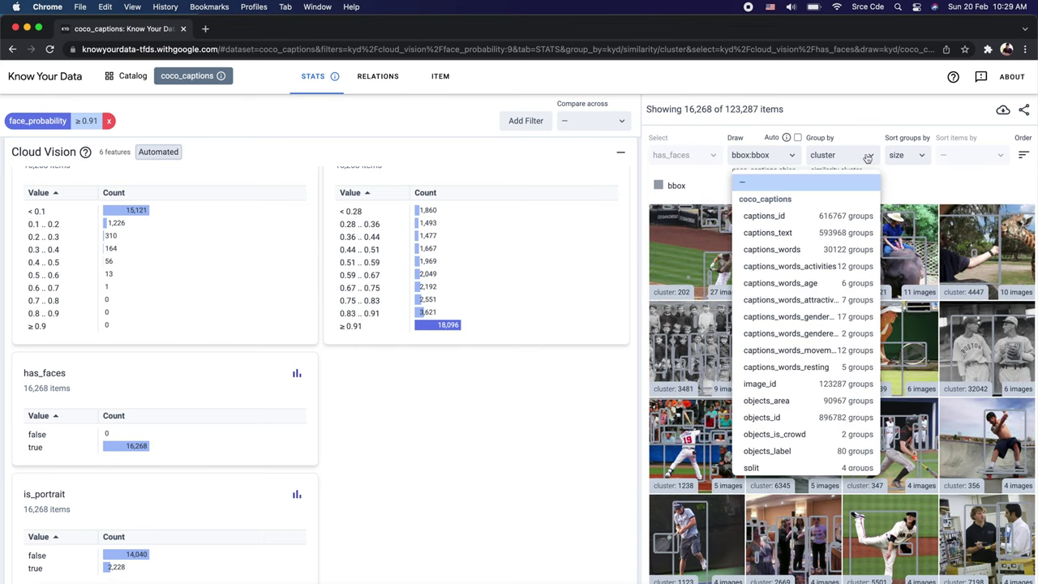
click(787, 182)
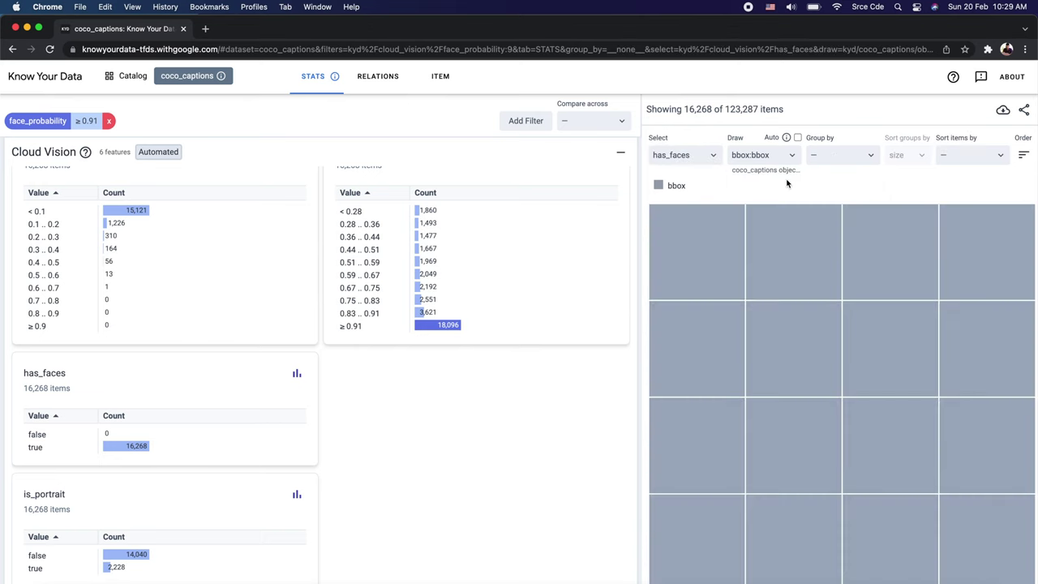
scroll(785, 415, down, 15)
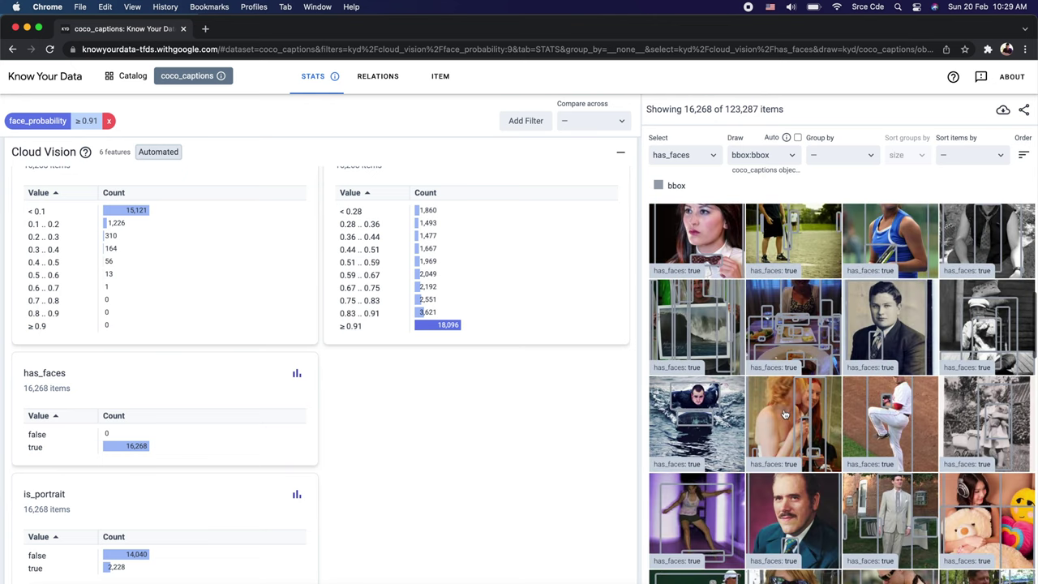
scroll(785, 415, down, 10)
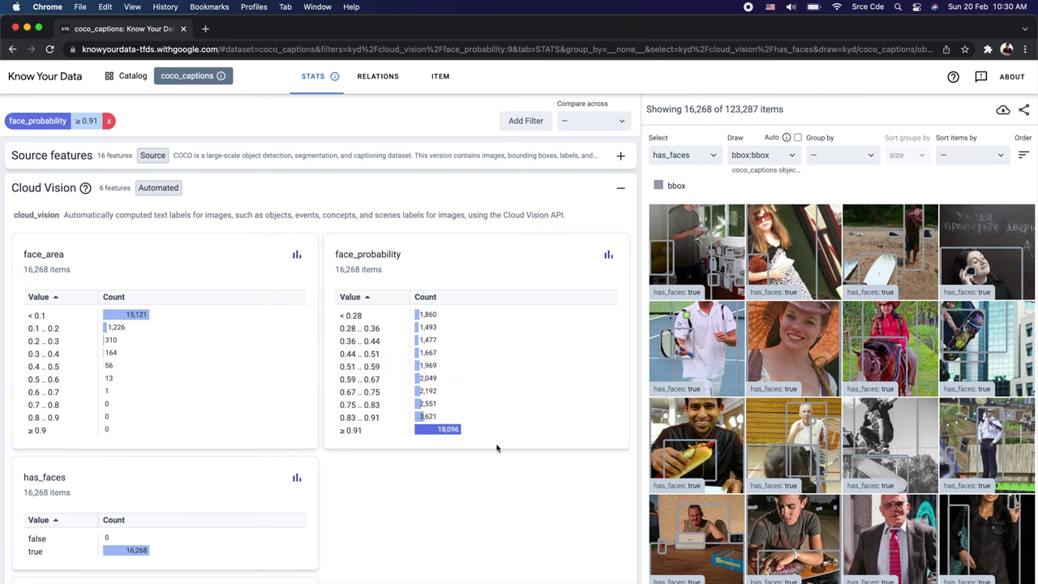
Step: Narrow the filtered images further to those with the Cloud Vision label Table and browse the matching images
scroll(496, 444, down, 5)
scroll(496, 446, down, 3)
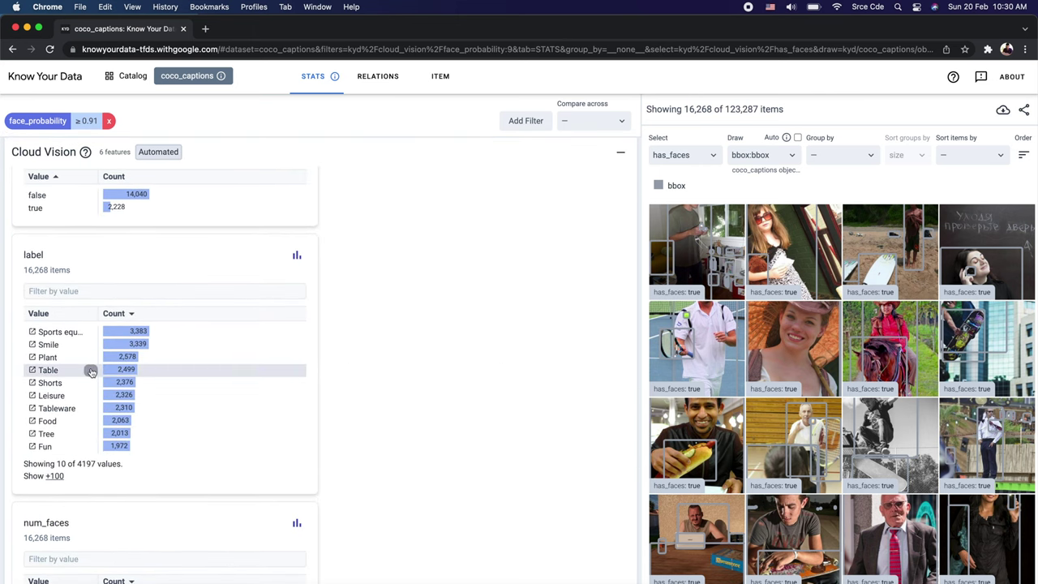
click(131, 371)
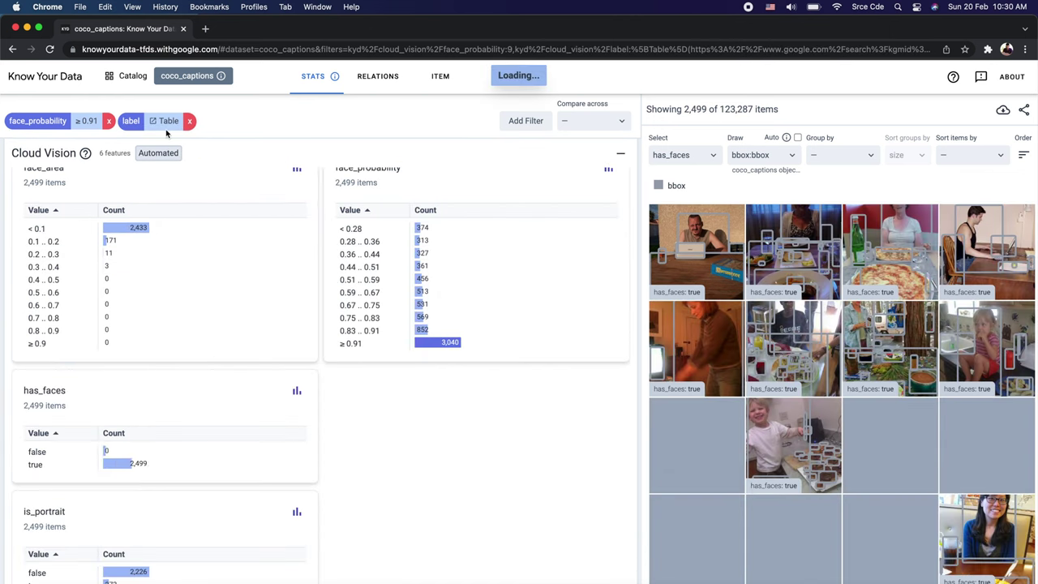
scroll(812, 413, down, 3)
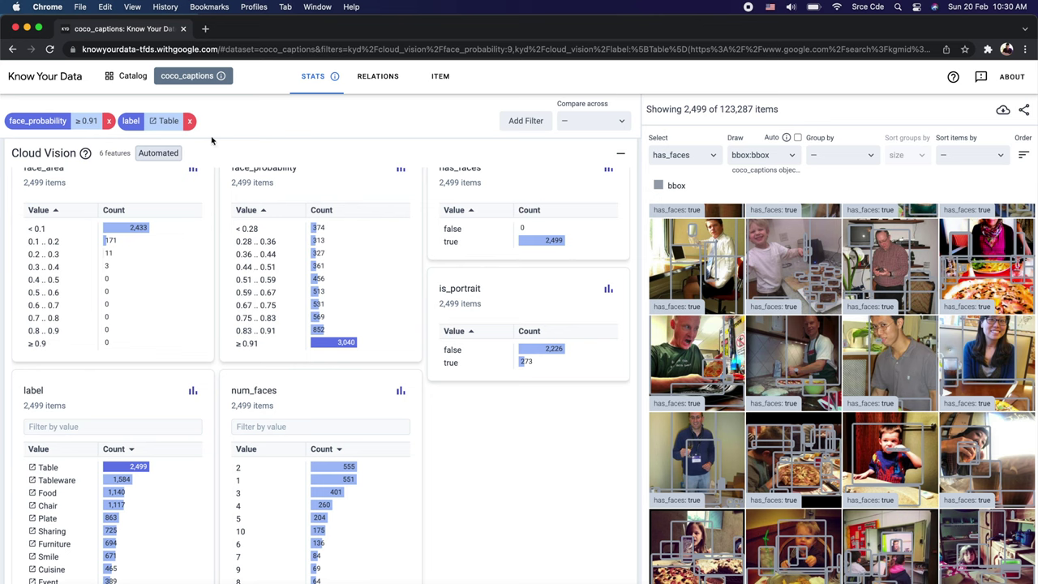
Step: Remove the Table label and face_probability filters and collapse the Cloud Vision feature group
click(189, 121)
click(109, 121)
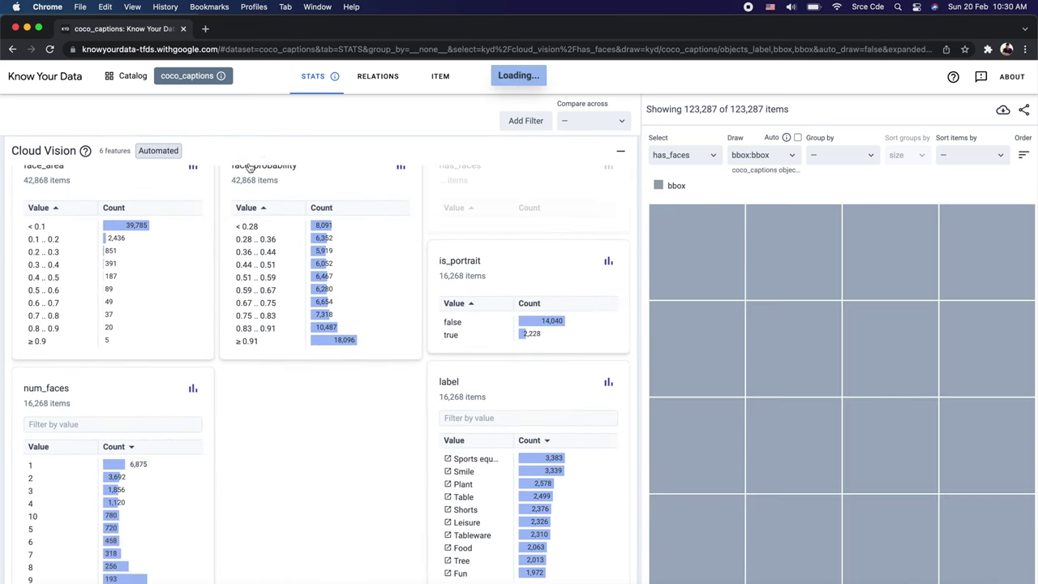
click(261, 152)
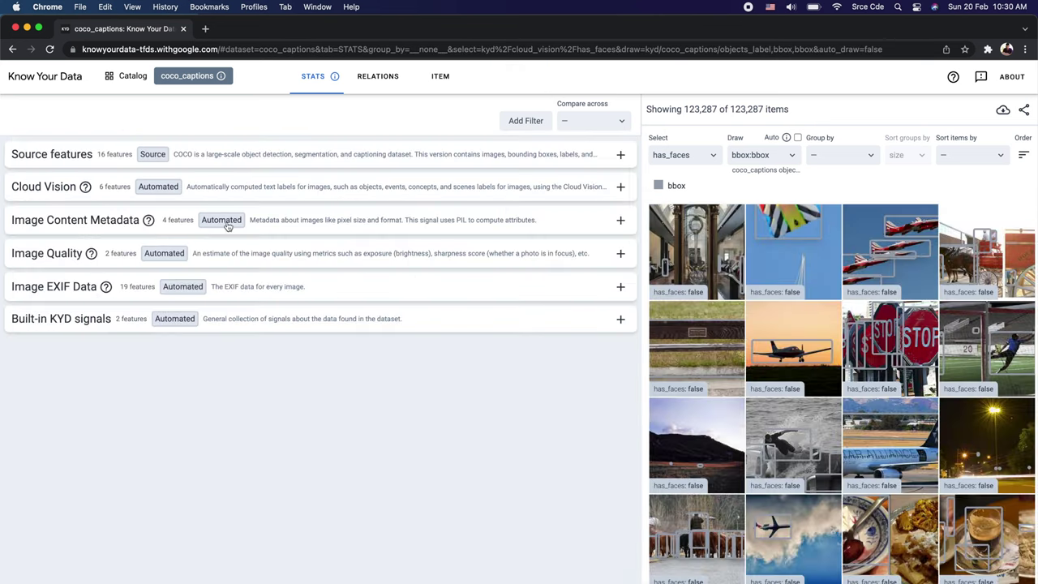
Step: Expand the Image Content Metadata and Image Quality feature groups and review their value distributions
click(308, 226)
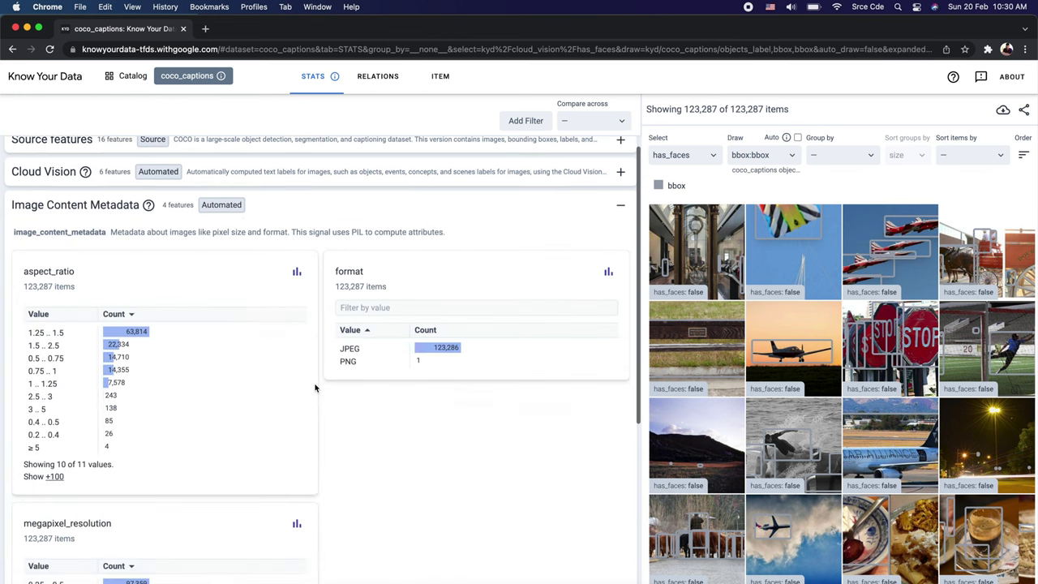
scroll(315, 385, down, 1)
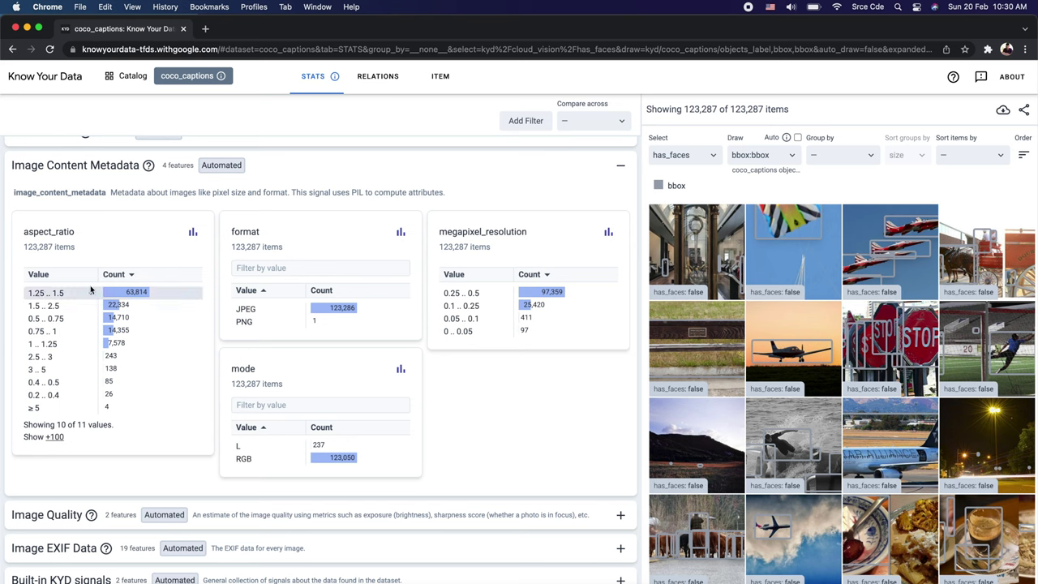
scroll(480, 401, down, 1)
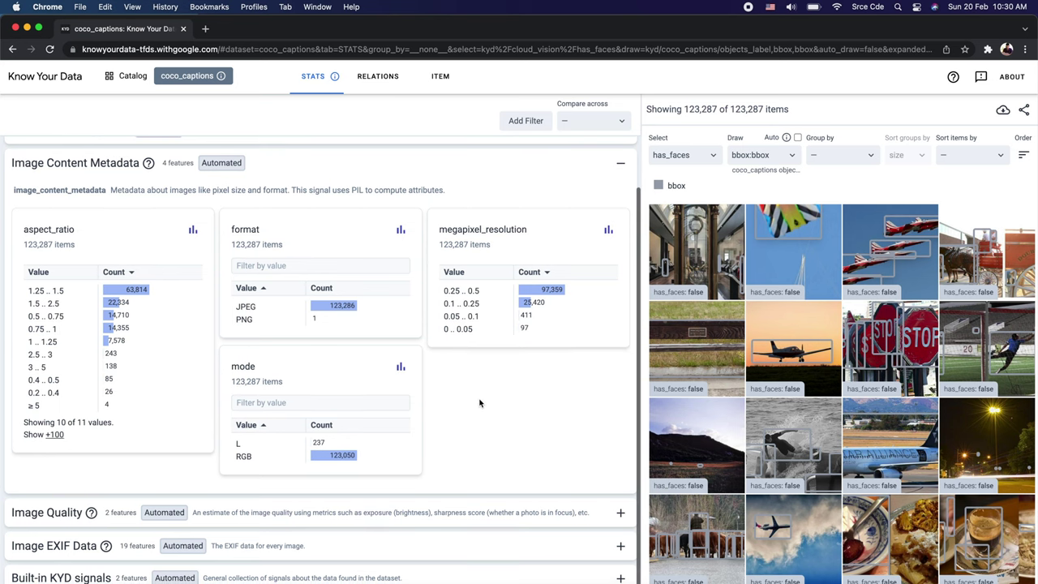
click(342, 515)
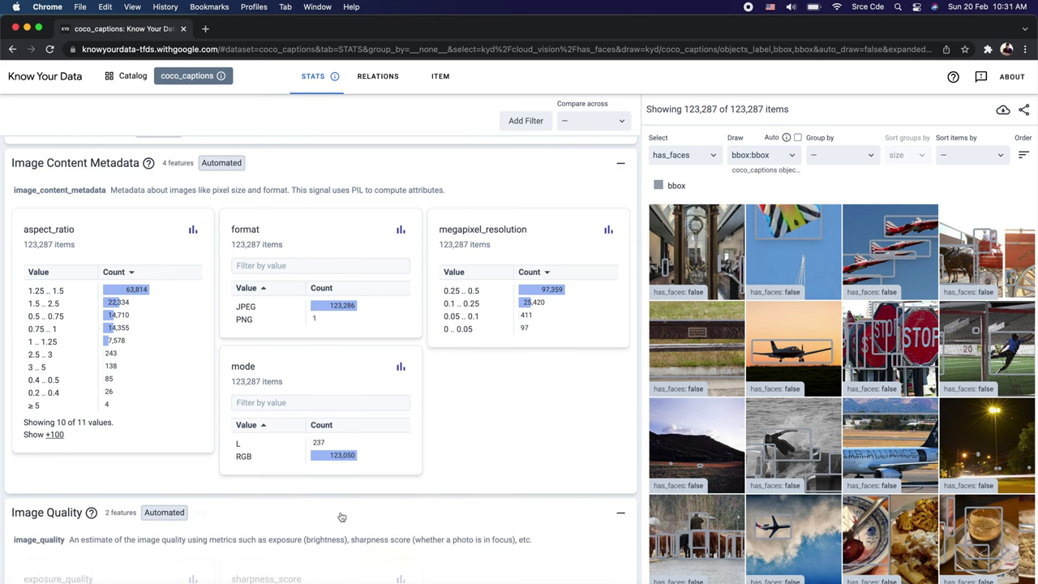
scroll(340, 514, down, 3)
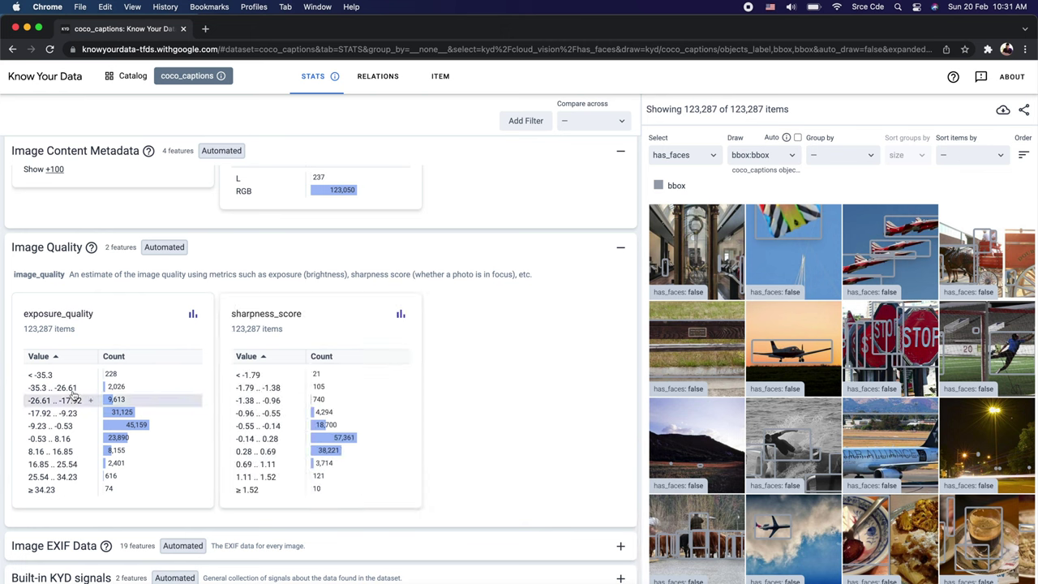
Step: Expand the Image EXIF Data group, look through its features, and collapse the group again
click(313, 549)
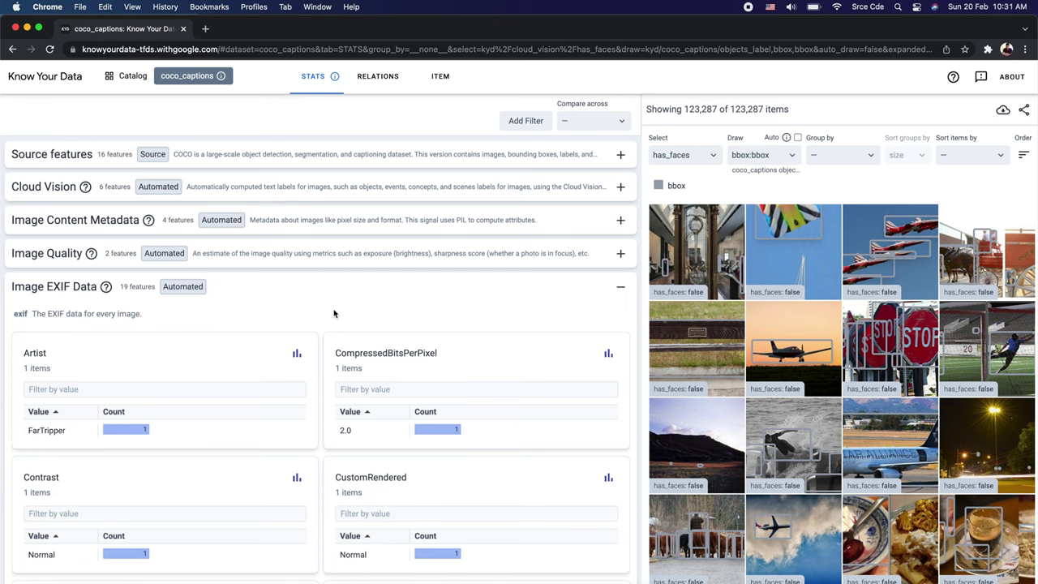
scroll(334, 314, down, 3)
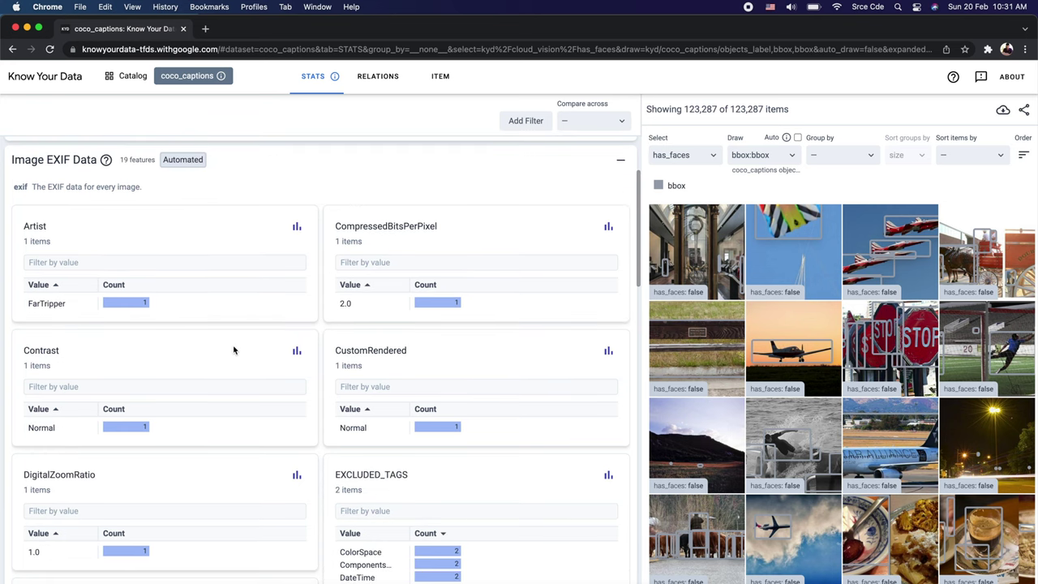
scroll(233, 349, down, 5)
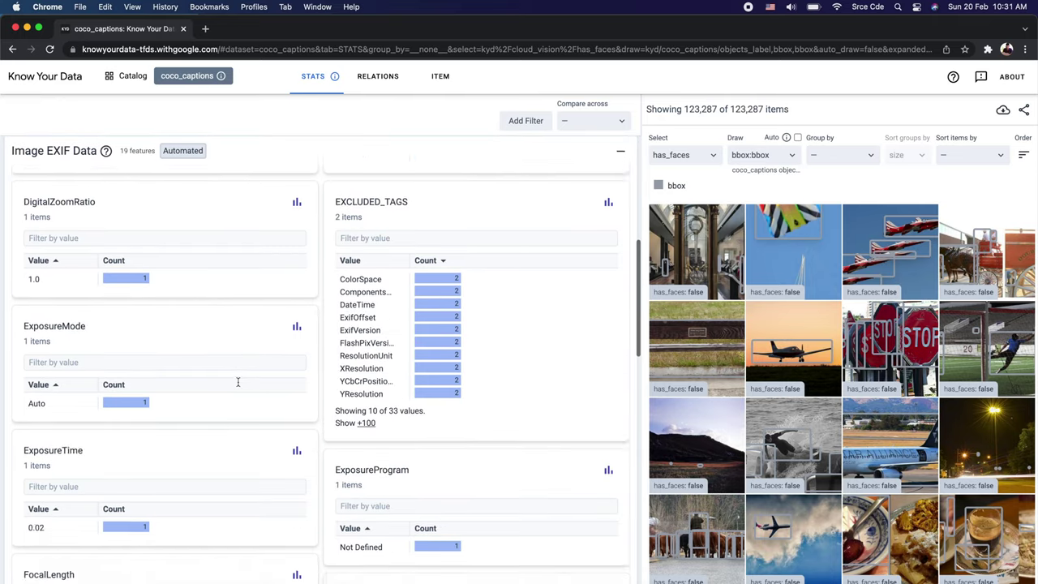
scroll(238, 382, down, 7)
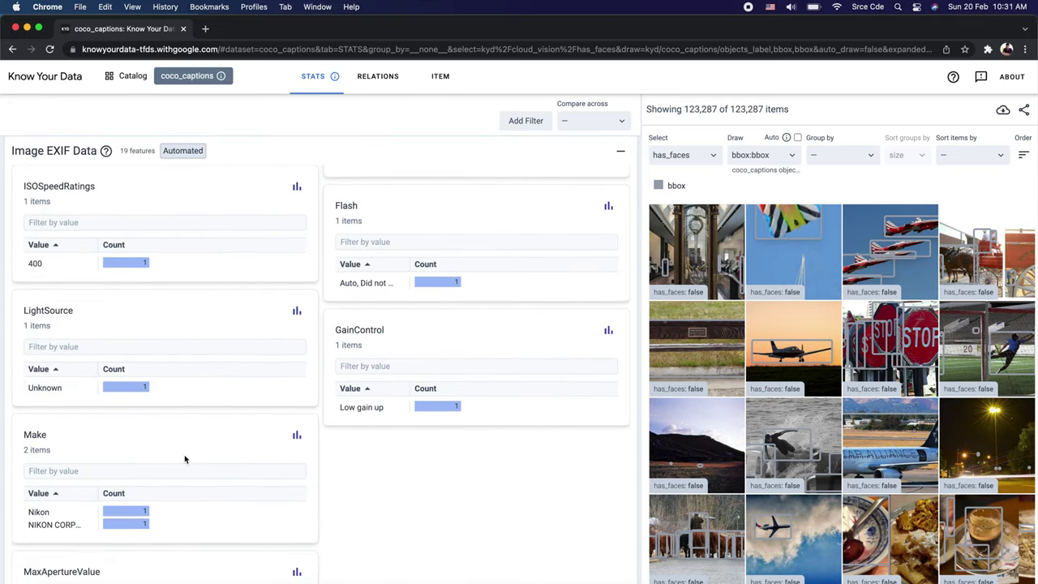
scroll(186, 457, up, 10)
click(300, 283)
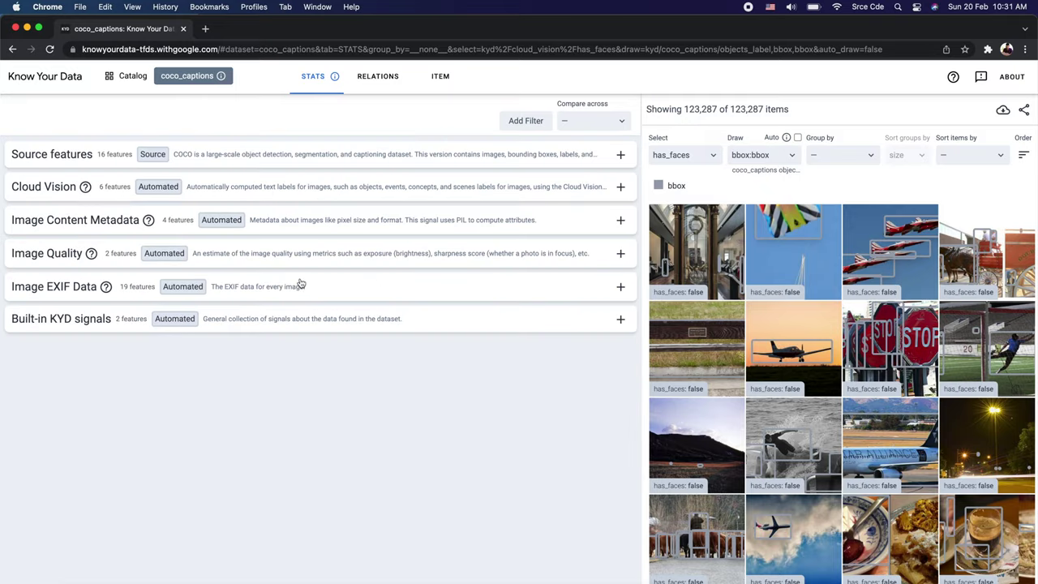
Step: Check media_extension and media_types under Built-in KYD signals, and collapse the group again
click(288, 325)
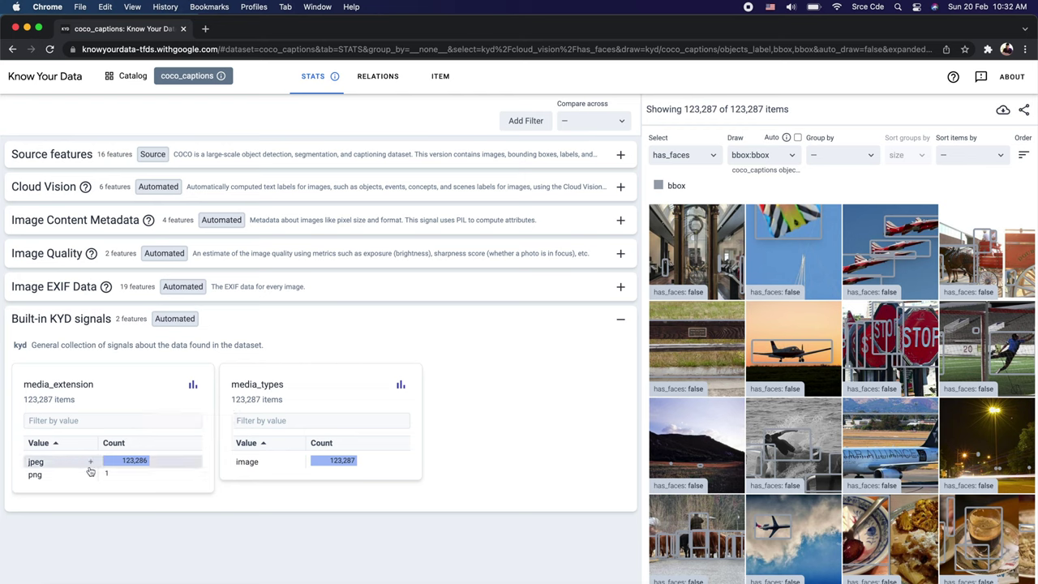
mouse_move(134, 468)
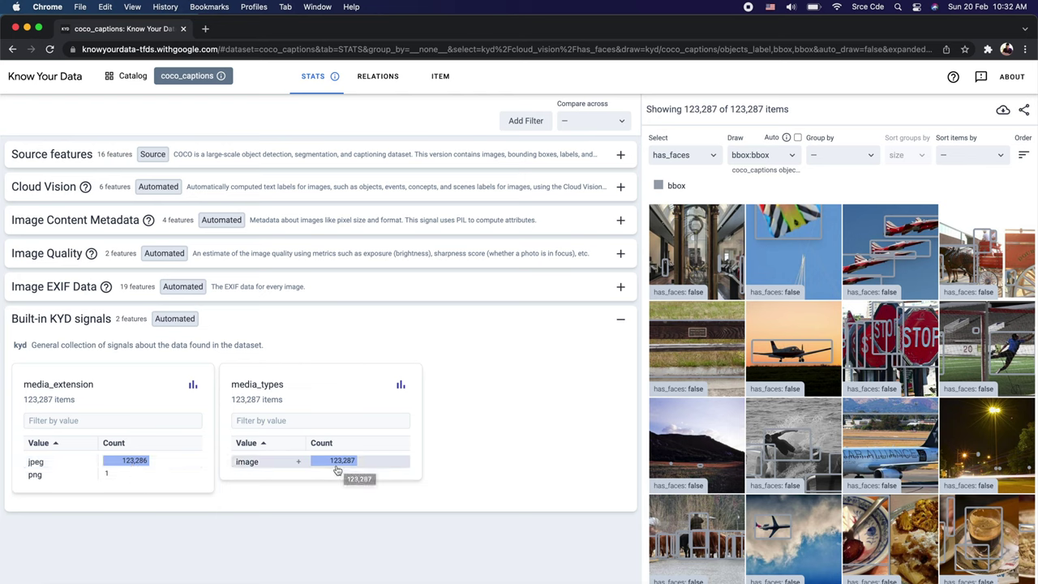
click(316, 318)
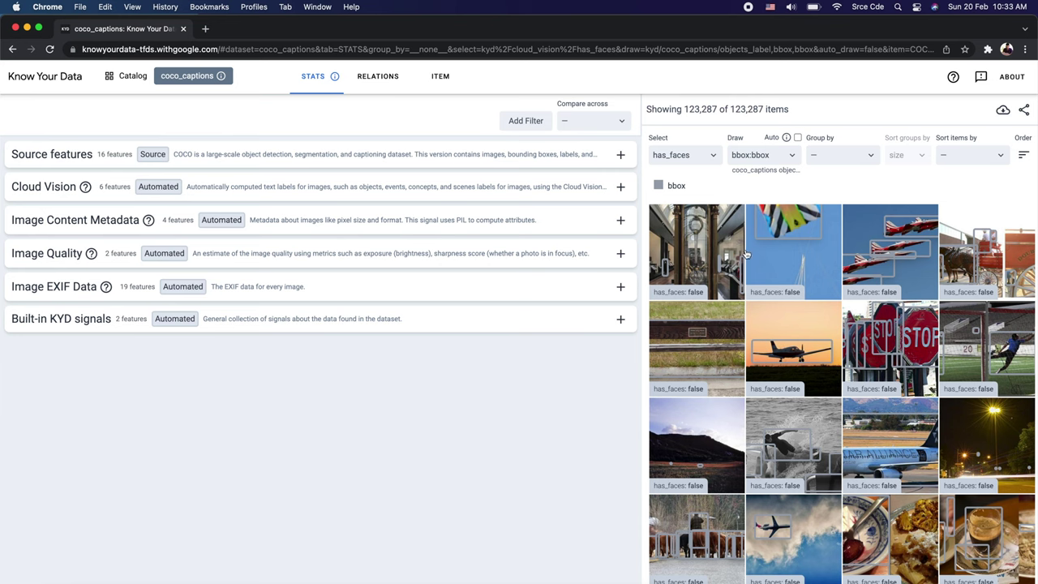
Step: View the item details of the grandfather clock image, and look through those of the kite image beside it
click(702, 252)
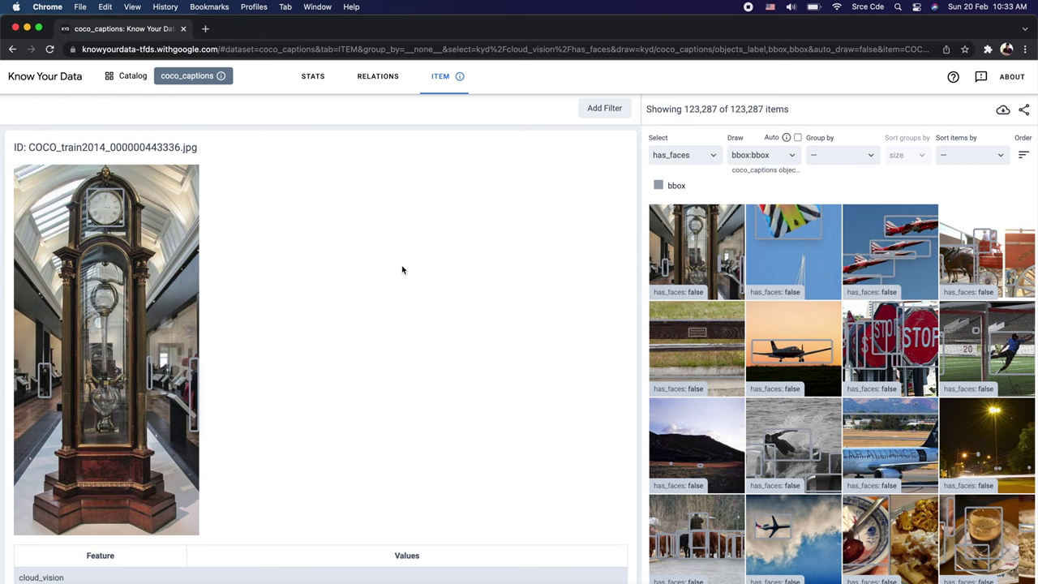
click(796, 257)
scroll(381, 362, down, 10)
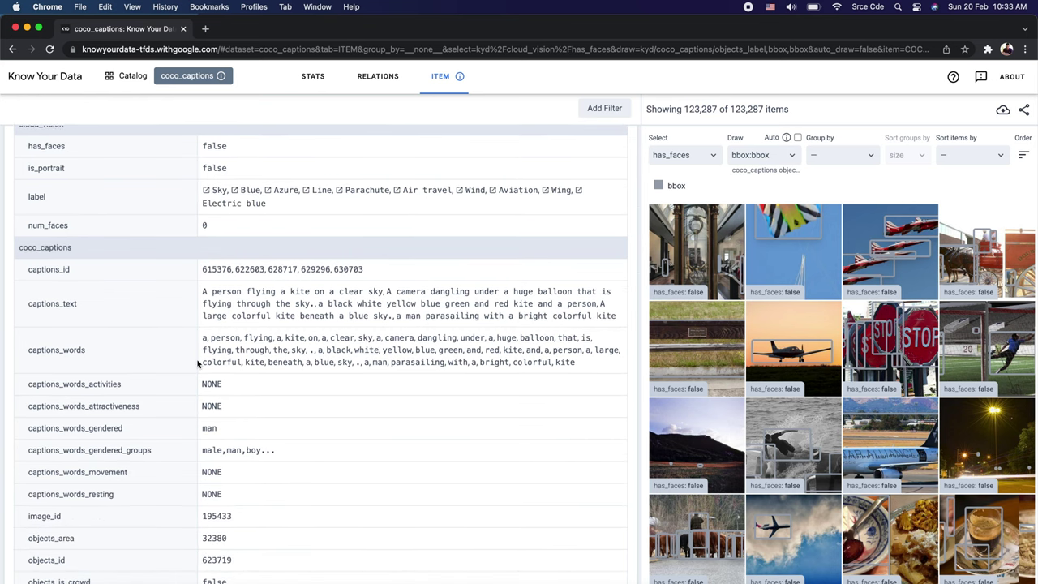
scroll(197, 364, down, 10)
scroll(197, 364, down, 5)
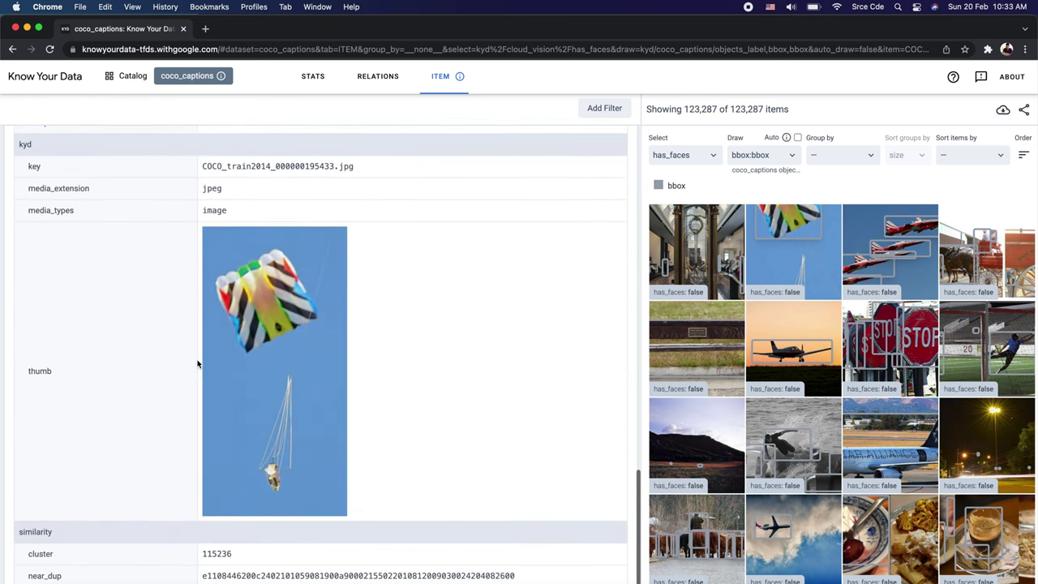
scroll(197, 364, up, 5)
scroll(197, 364, up, 15)
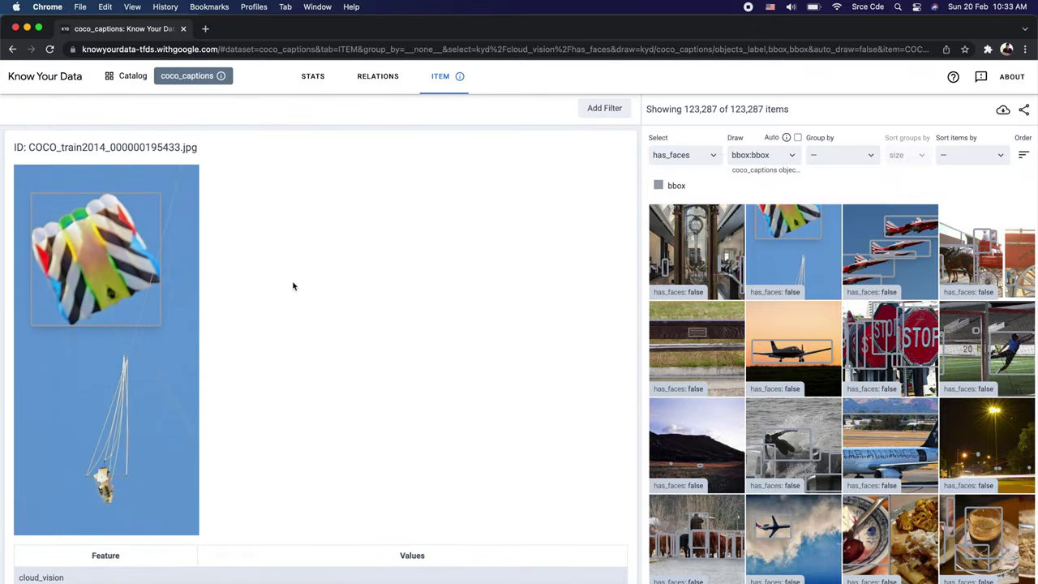
Step: Read the kite image's feature values group by group, from cloud_vision and coco_captions through image_content_metadata and image_quality
scroll(375, 315, down, 5)
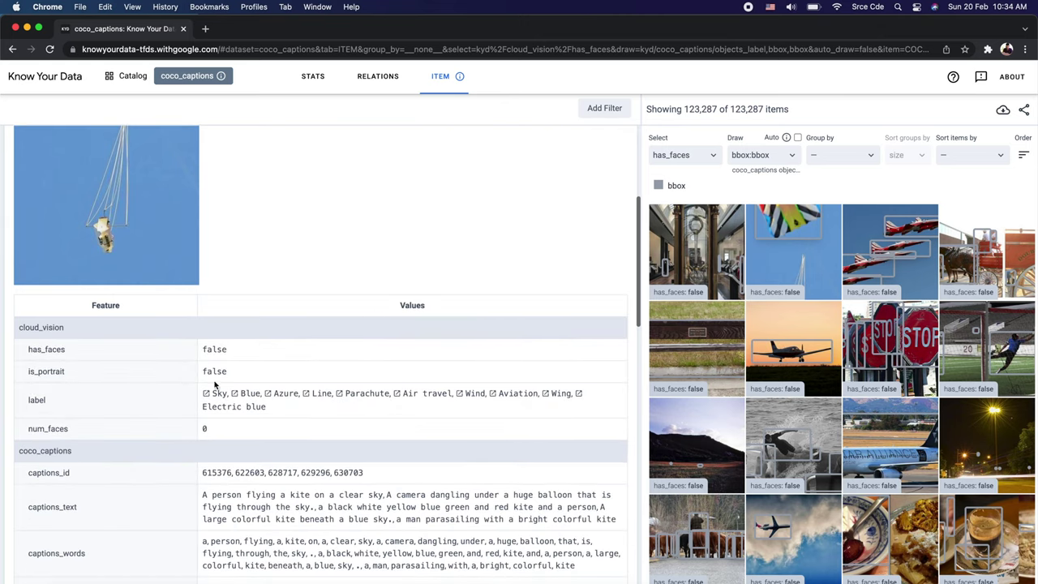
scroll(275, 379, down, 2)
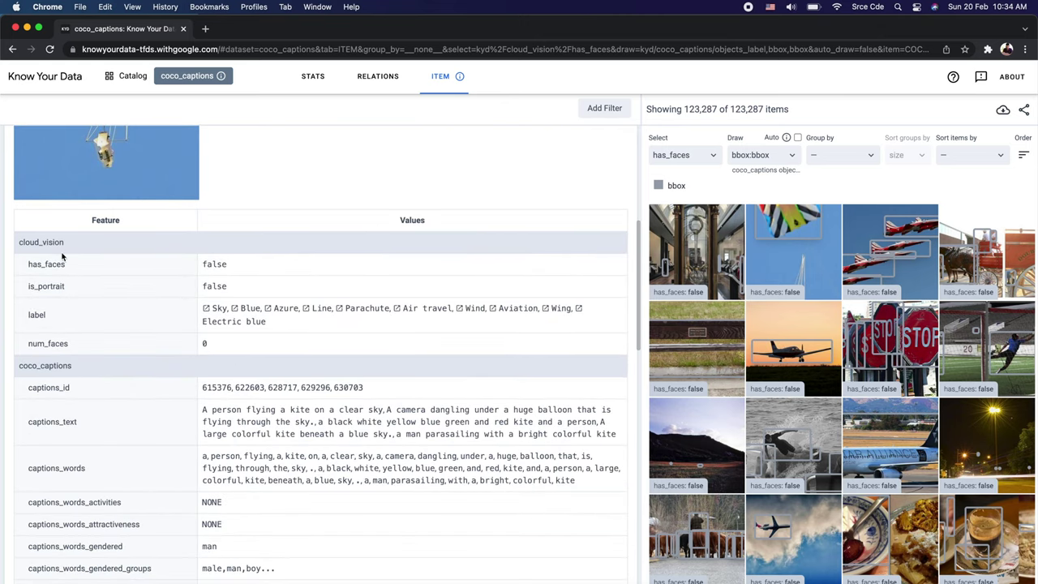
scroll(86, 367, down, 2)
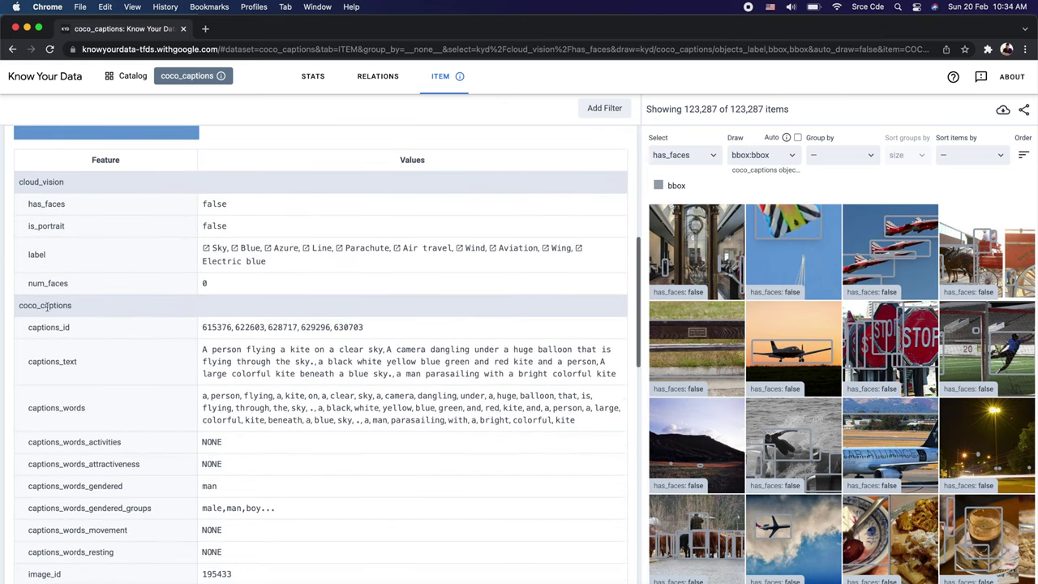
scroll(133, 366, down, 8)
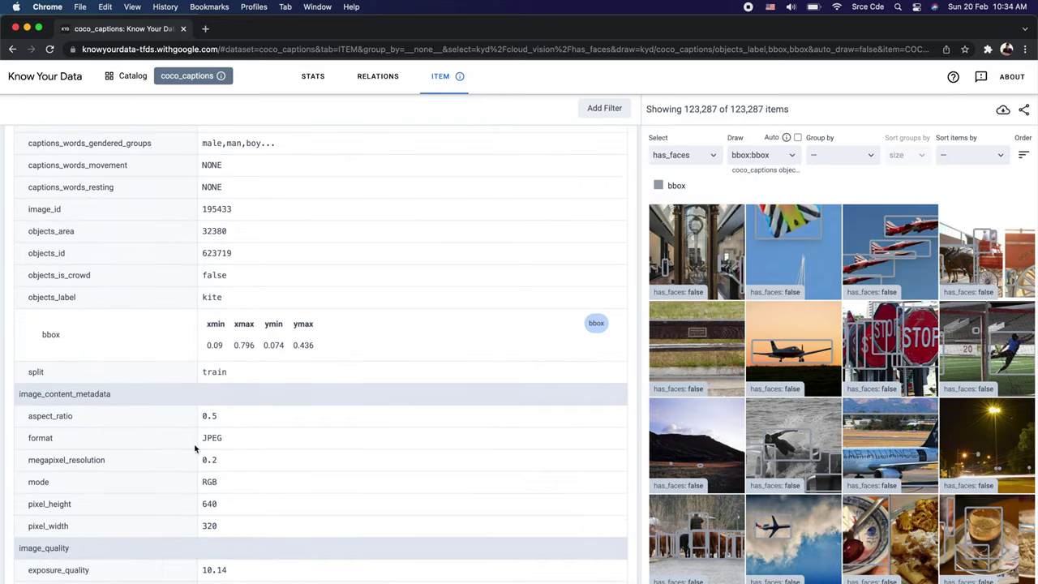
scroll(178, 475, down, 4)
scroll(114, 465, down, 6)
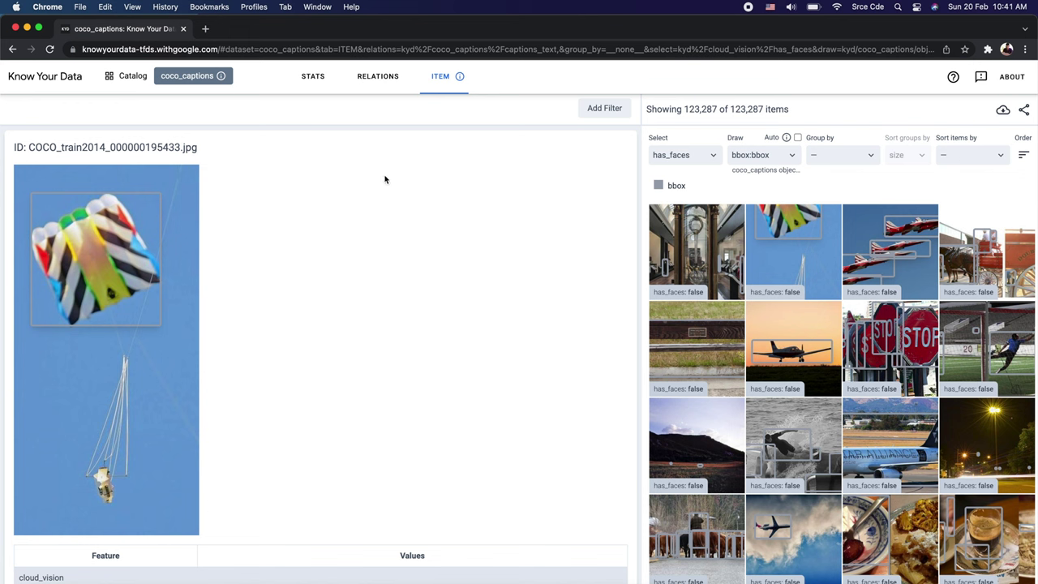
Step: Relate captions_words_activities as Feature 1 to the cloud_vision label as Feature 2 in the Relations view
click(378, 79)
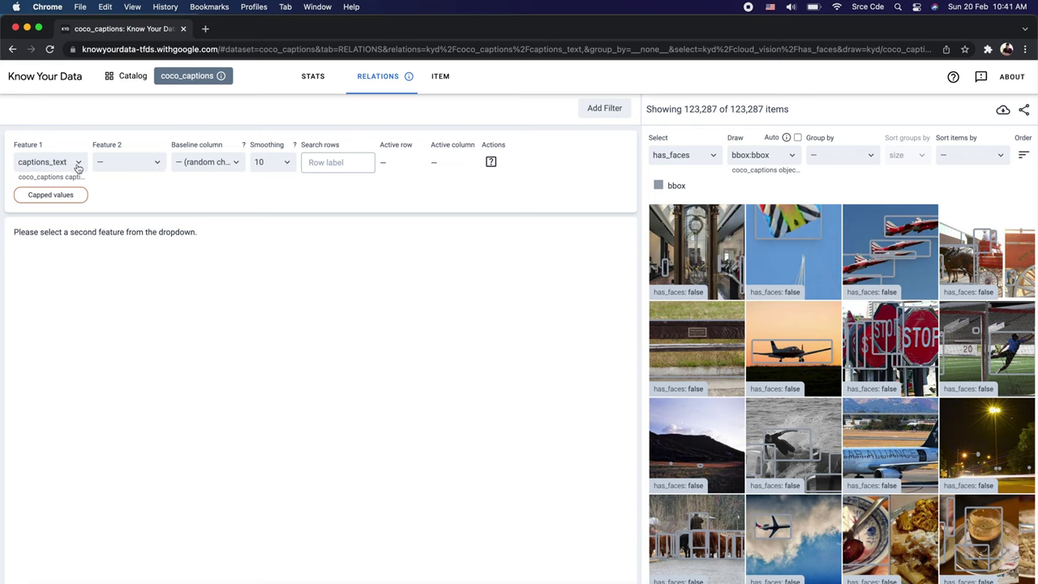
click(78, 167)
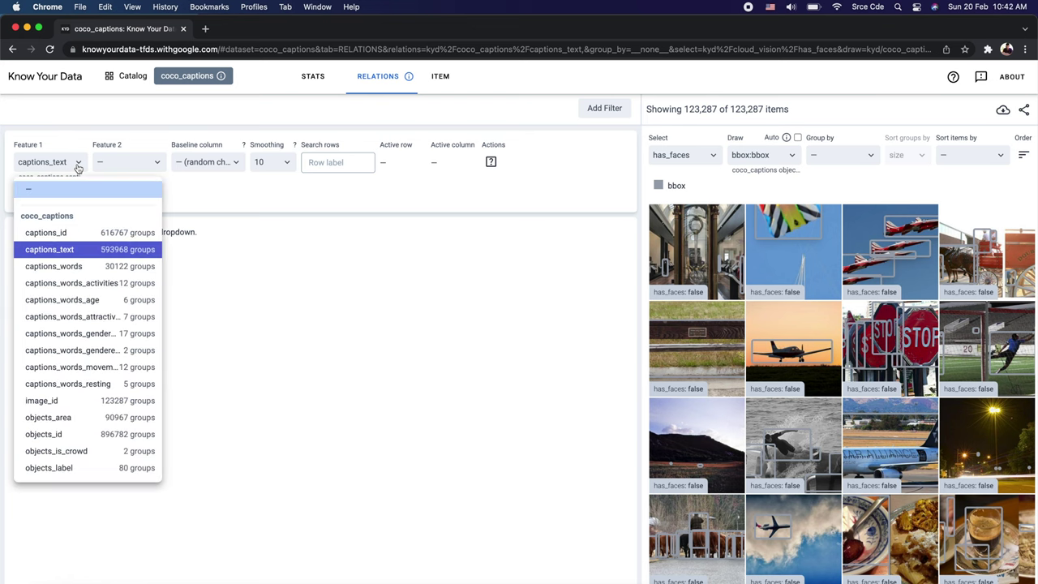
click(95, 288)
click(142, 164)
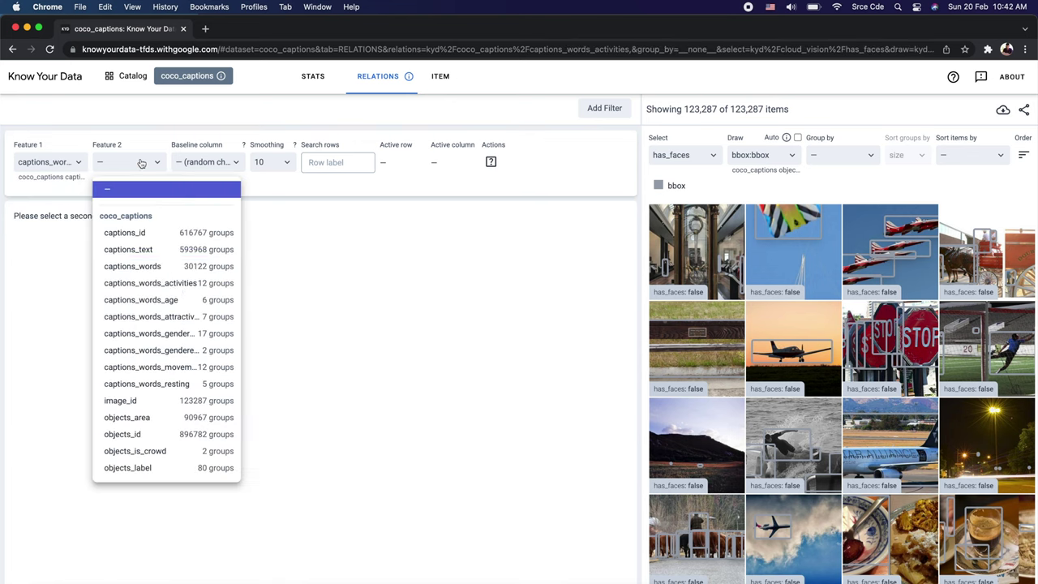
scroll(178, 338, down, 5)
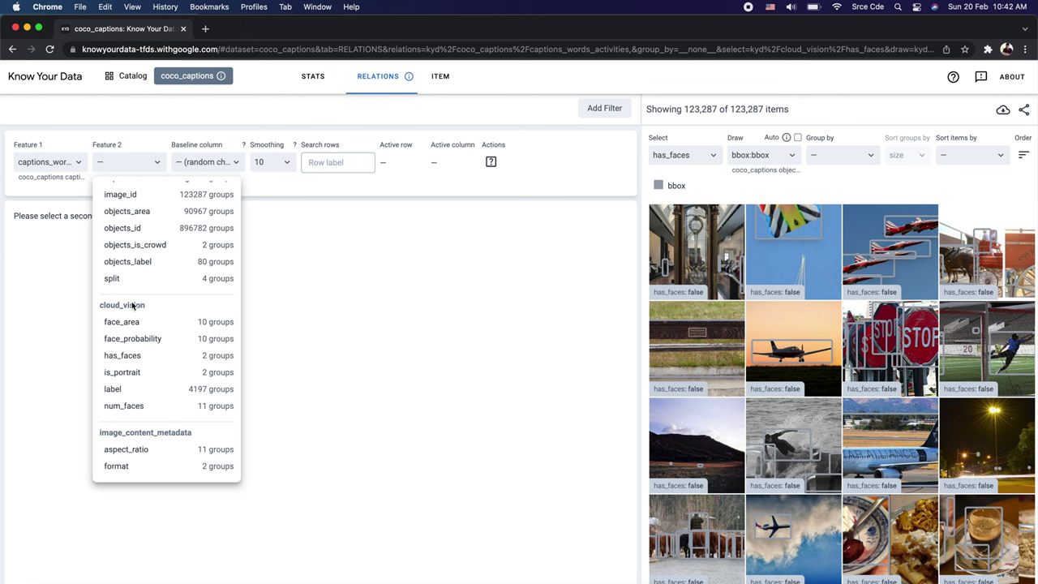
click(150, 394)
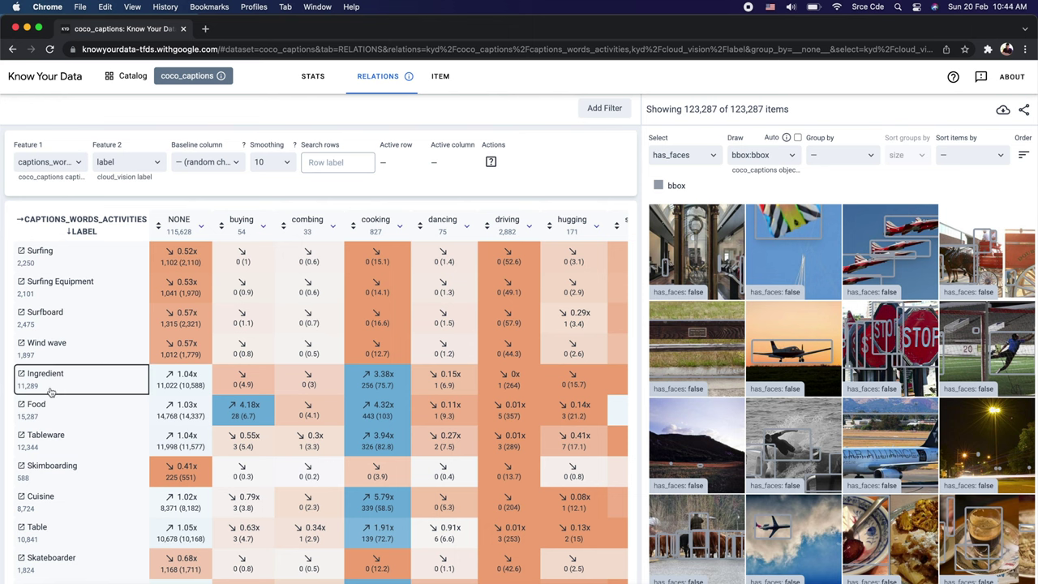
Step: Inspect the Ingredient row's cell under cooking and show only the images belonging to that combination
mouse_move(357, 393)
mouse_move(391, 386)
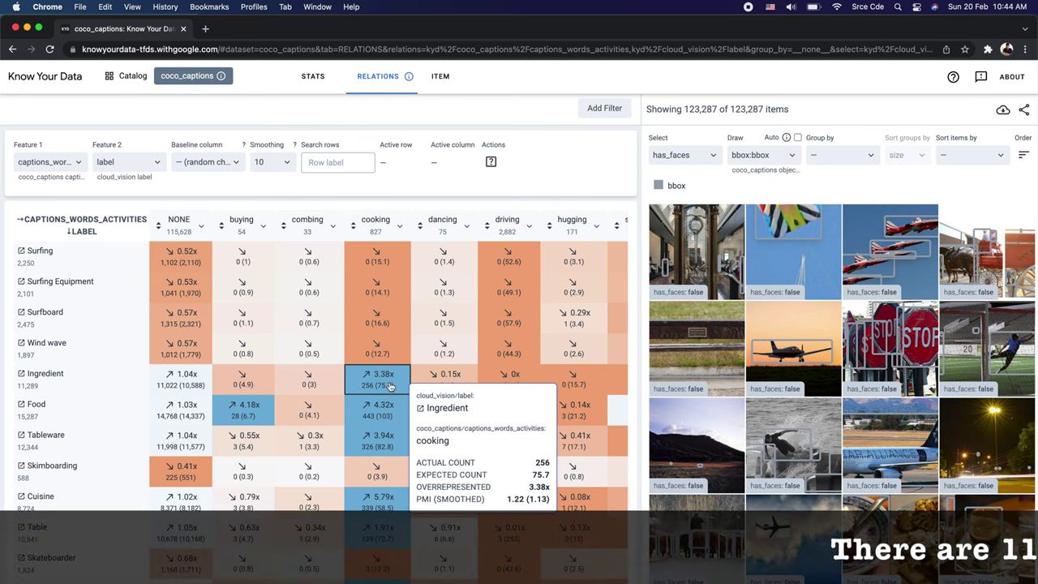
click(390, 377)
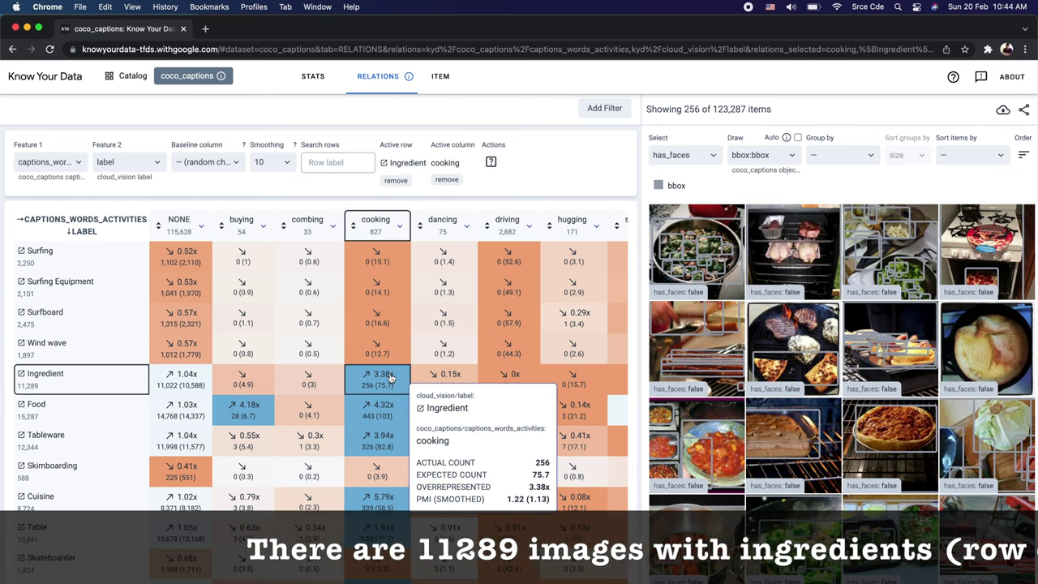
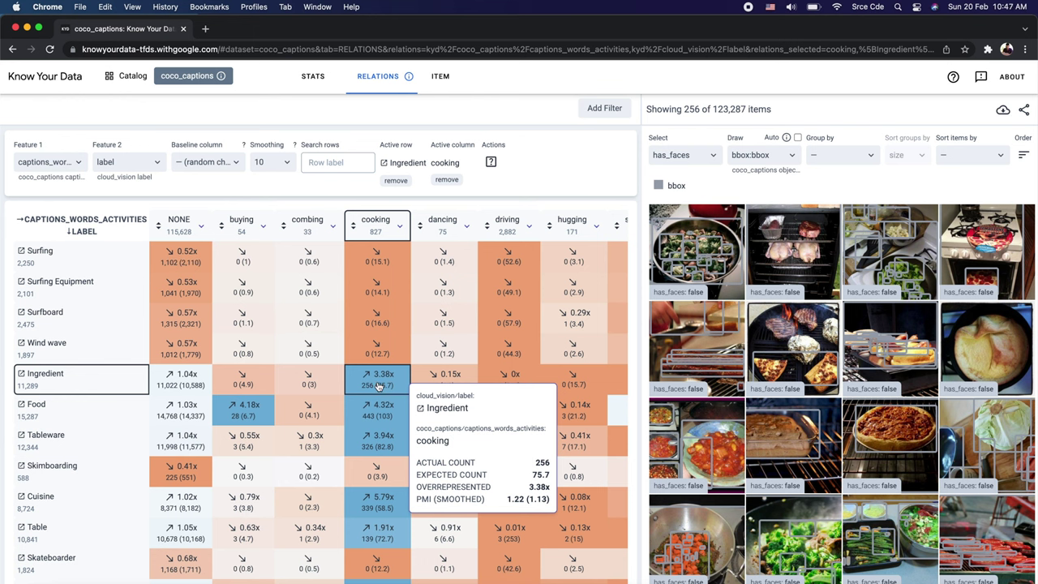
Step: Set the baseline column to cooking, search the rows for "ingre", and check the Ingredient row's cooking cell
click(236, 163)
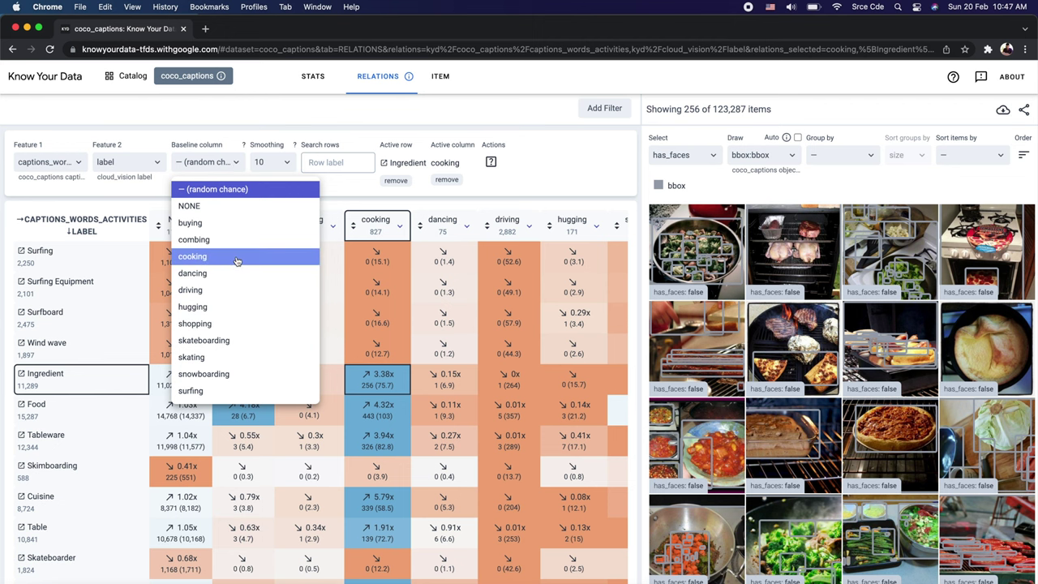
click(237, 260)
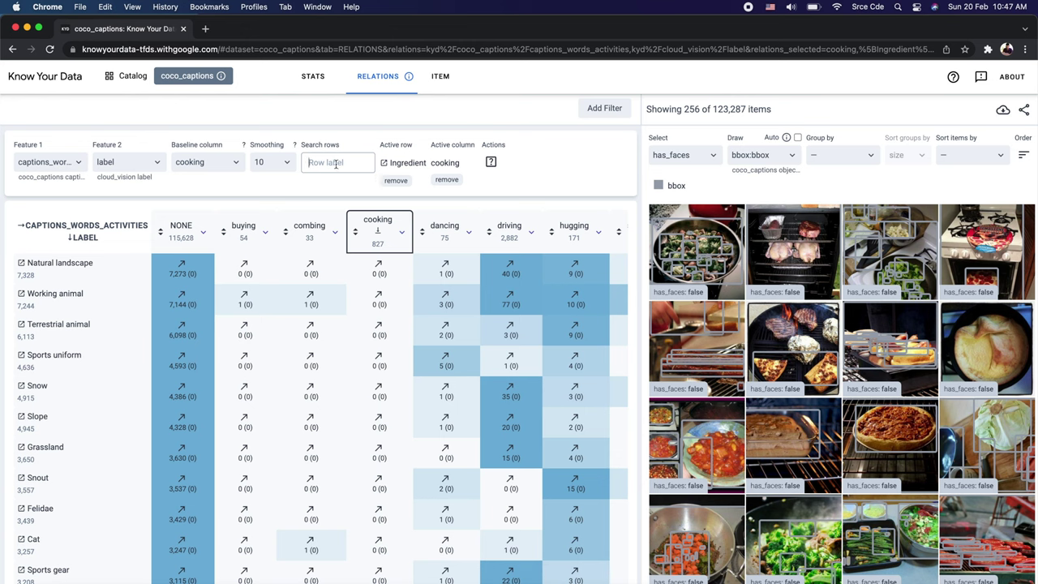
text(ingre)
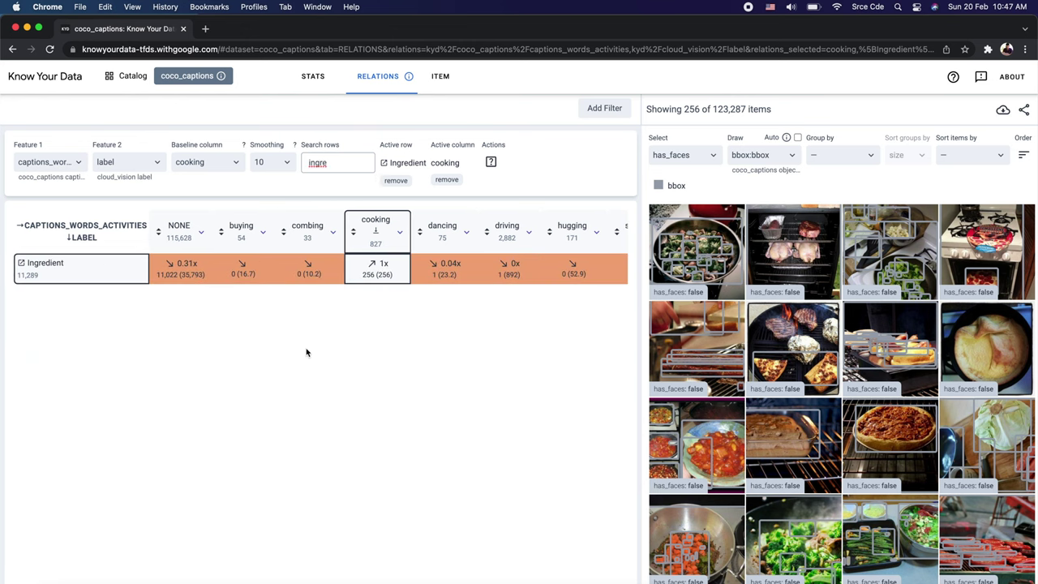
mouse_move(390, 275)
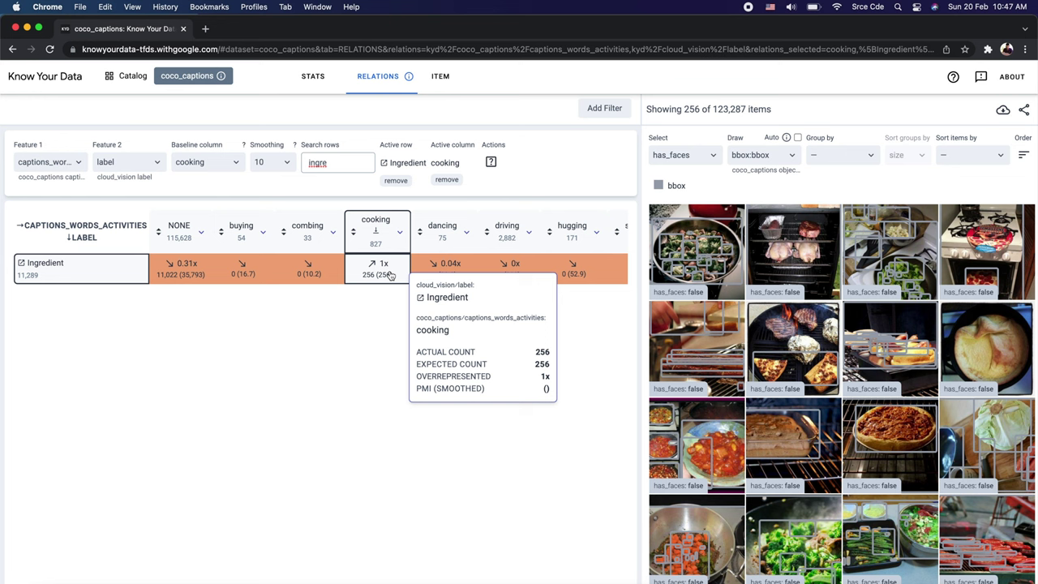
click(390, 275)
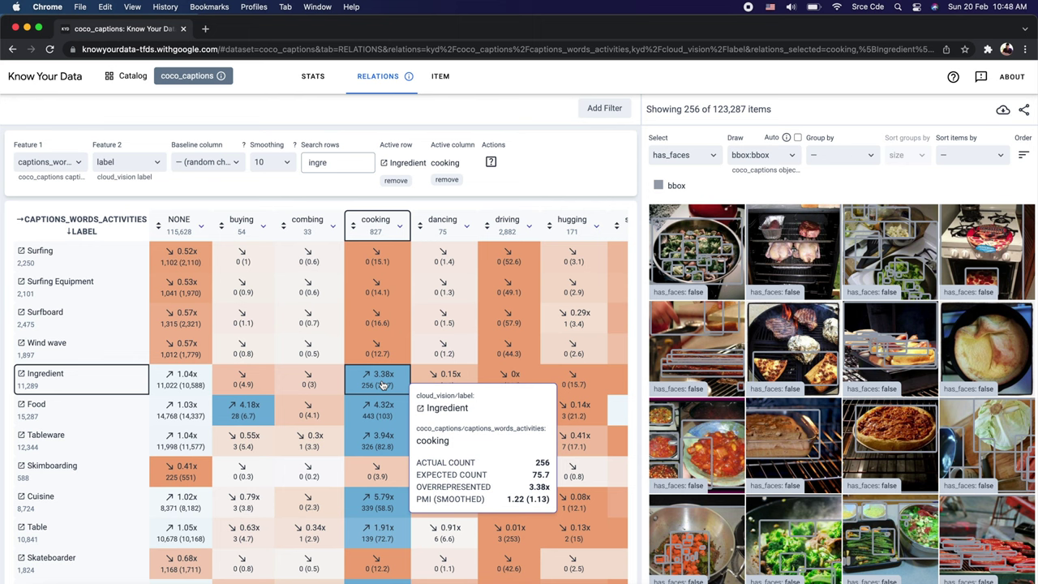
Step: Check the available smoothing values for the relations table and keep smoothing at 10
click(289, 165)
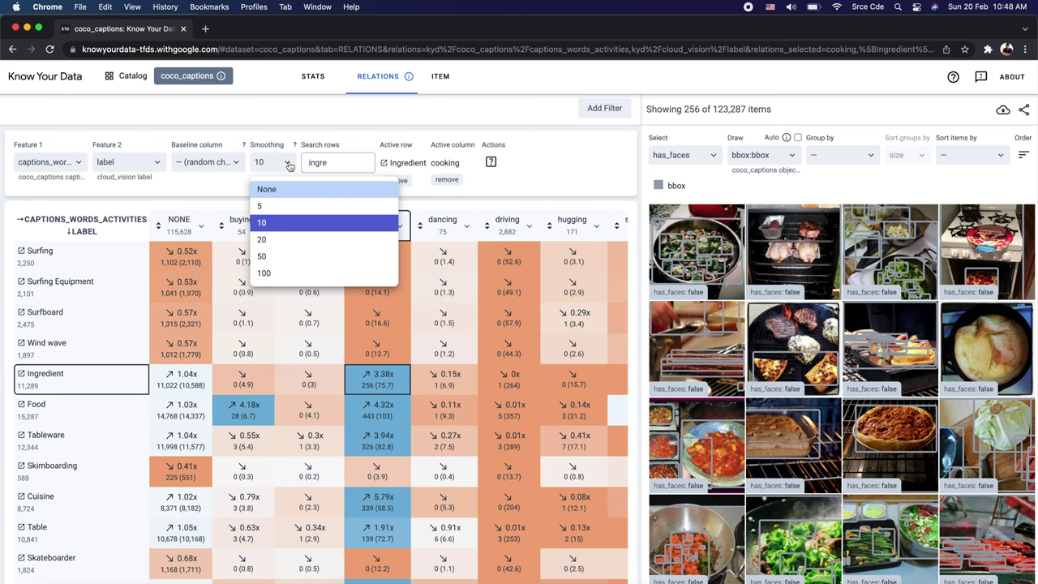
click(292, 223)
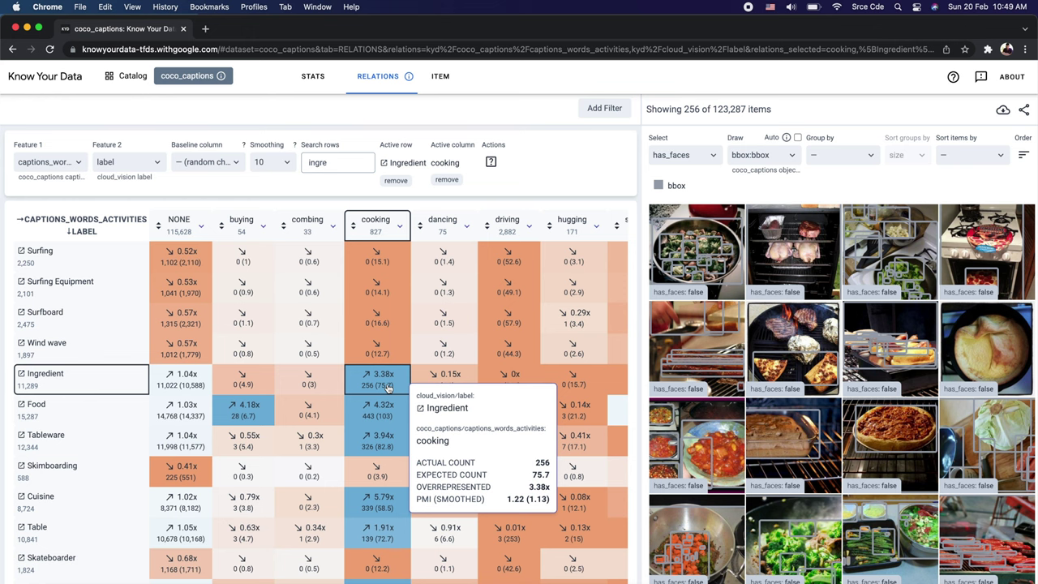
Step: Revisit the feature statistics groups and the kite image's feature values, and return to the relations table
click(312, 81)
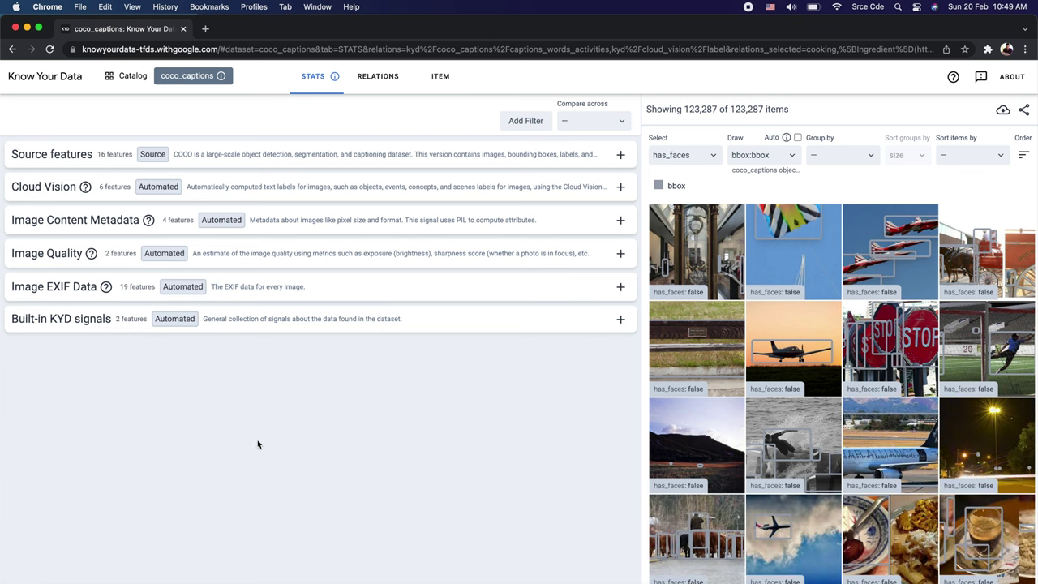
click(438, 86)
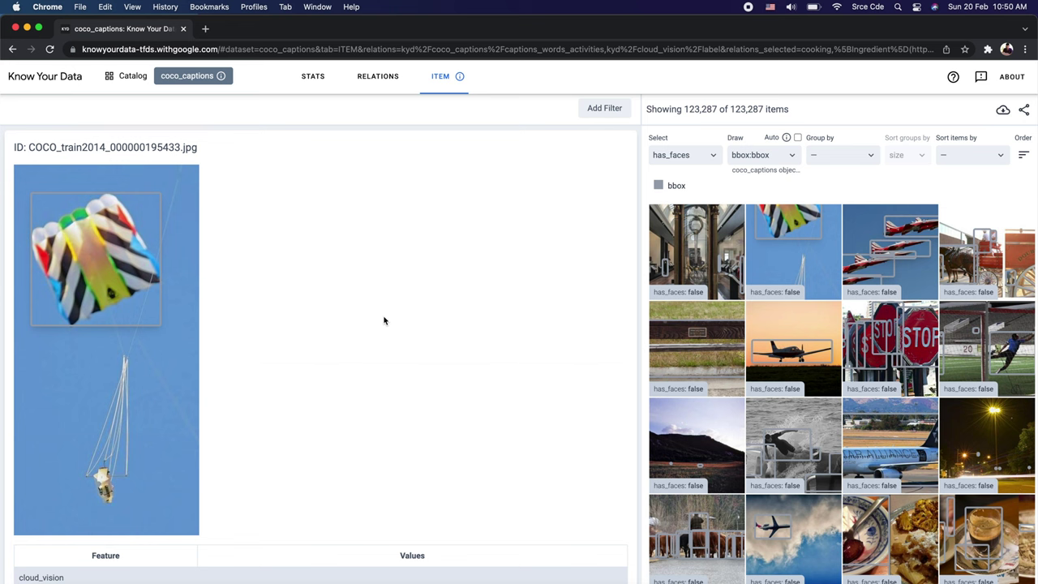
scroll(385, 321, down, 10)
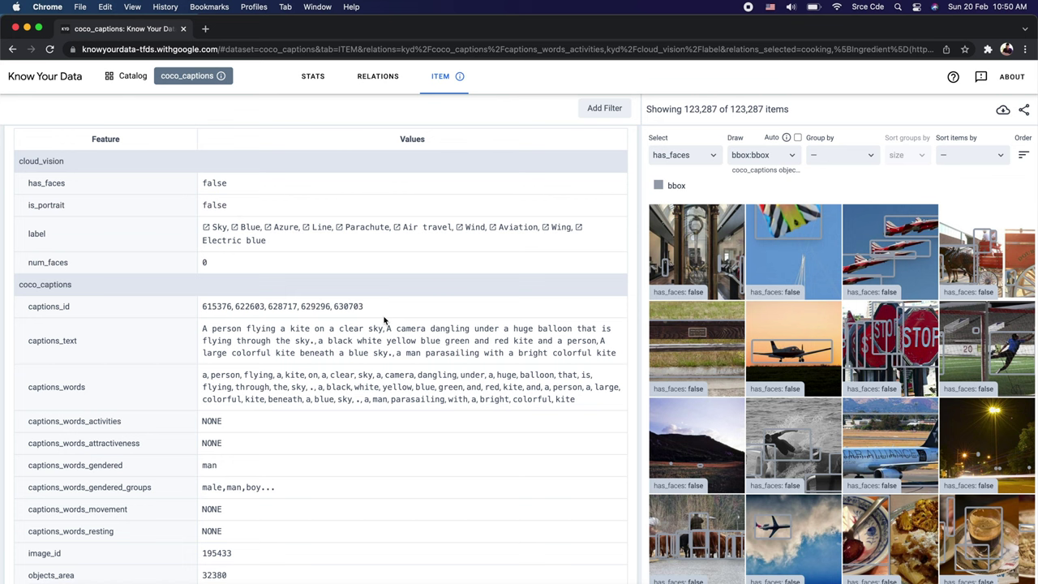
scroll(385, 321, down, 5)
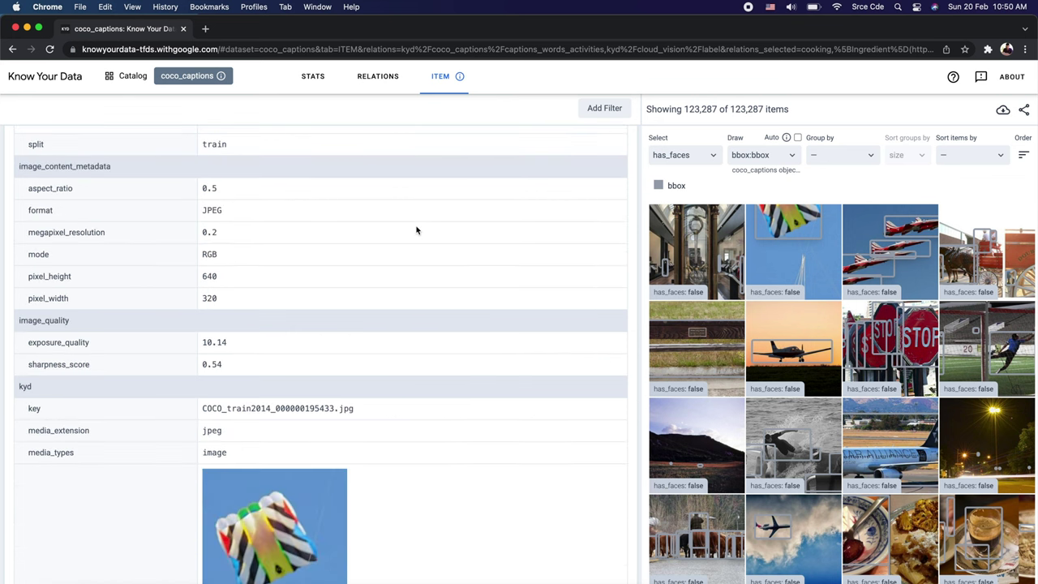
click(380, 90)
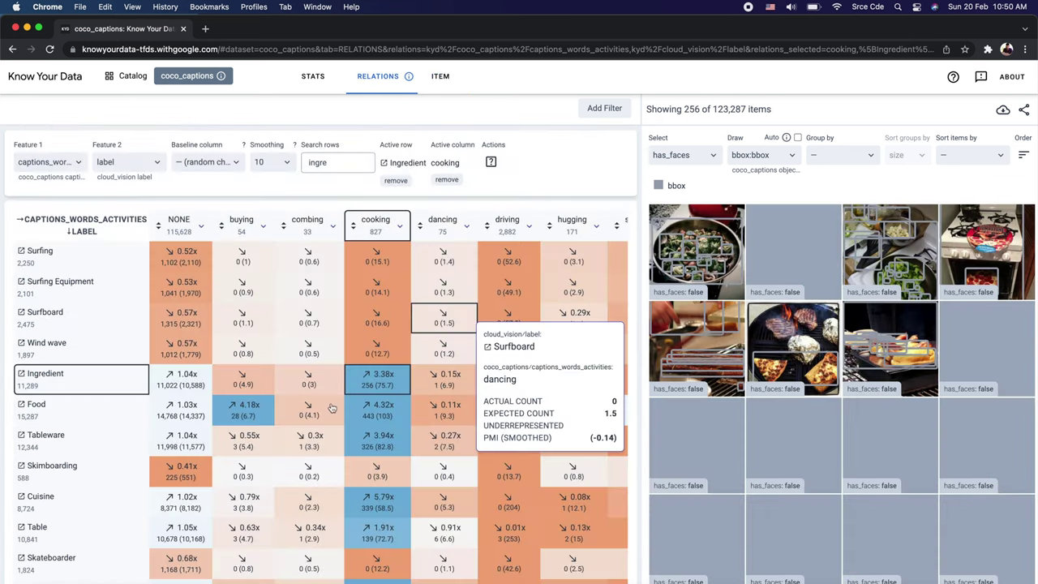